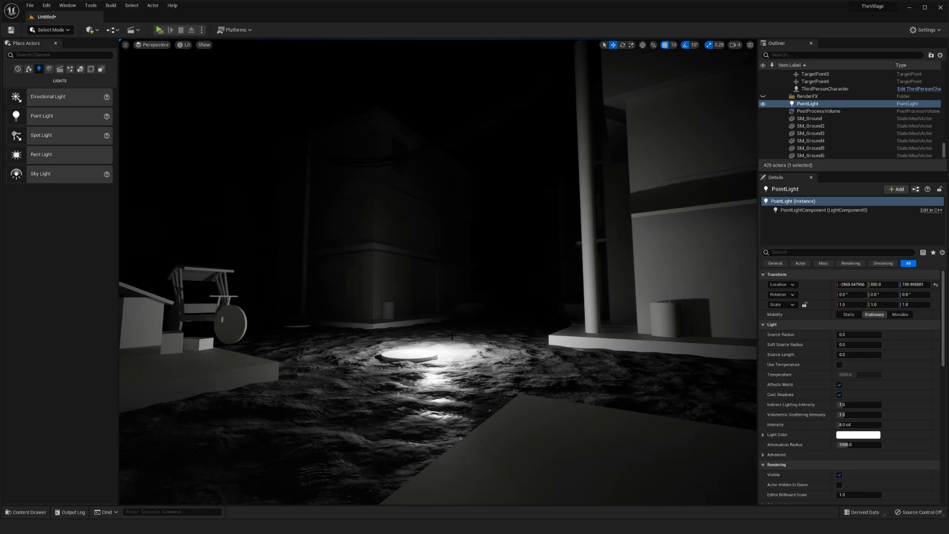
Show the editor widgets again and delete the point light from the scene.
key(g)
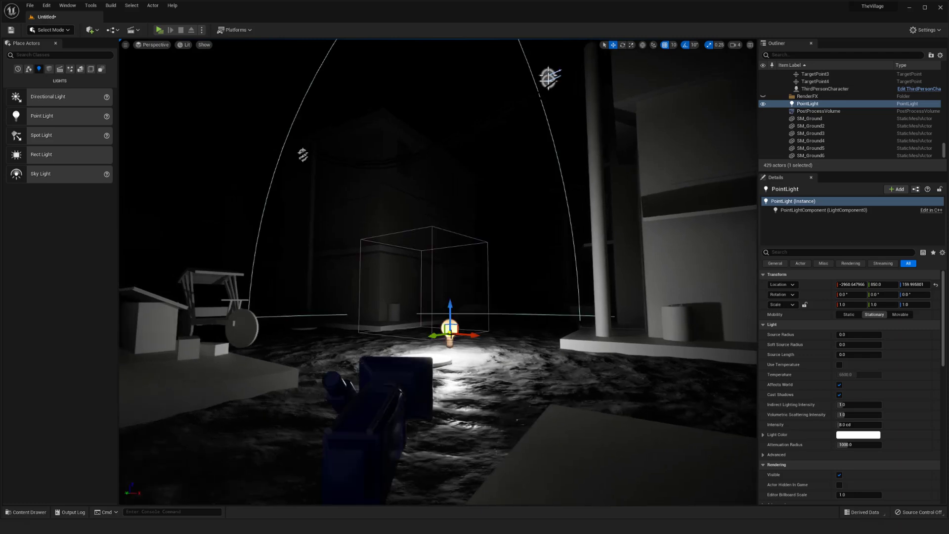
key(Delete)
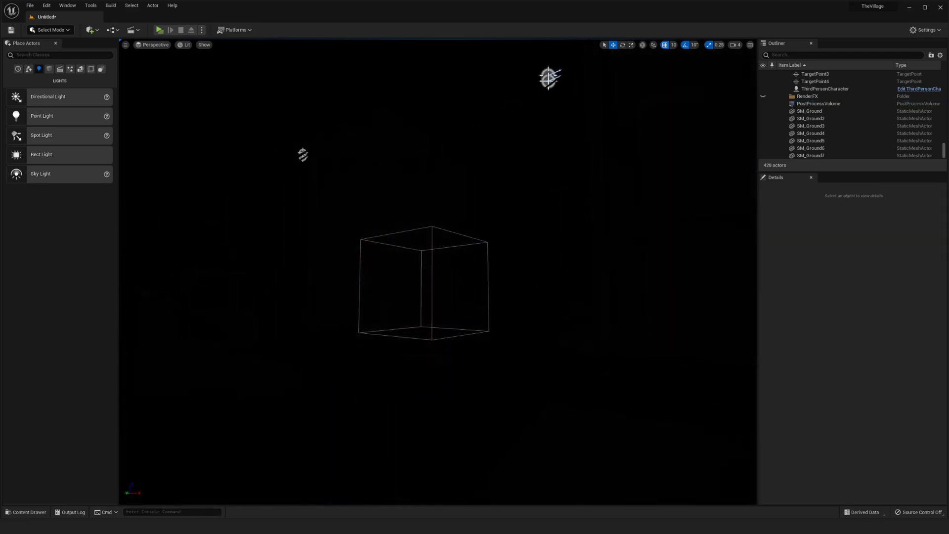
Open the Env. Light Mixer and use it to create Atmospheric Light 0.
click(69, 6)
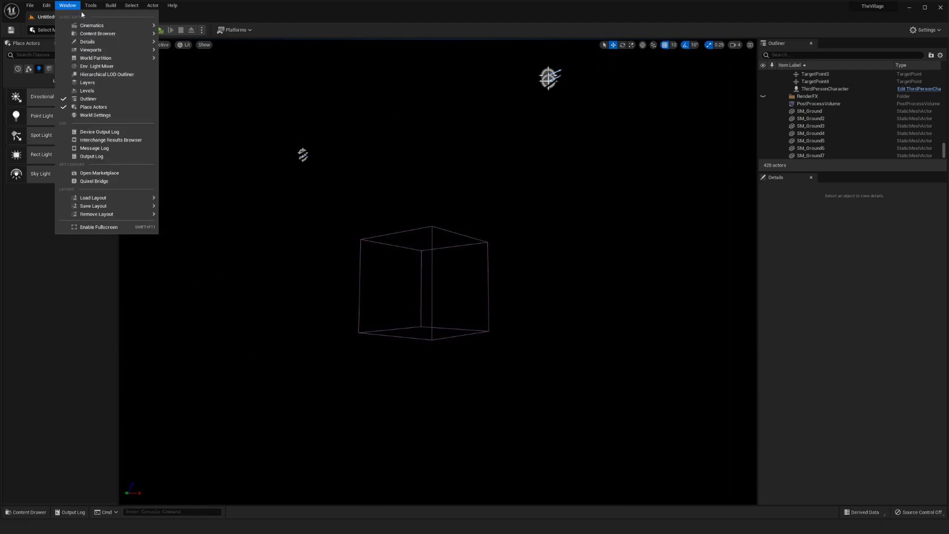
click(103, 68)
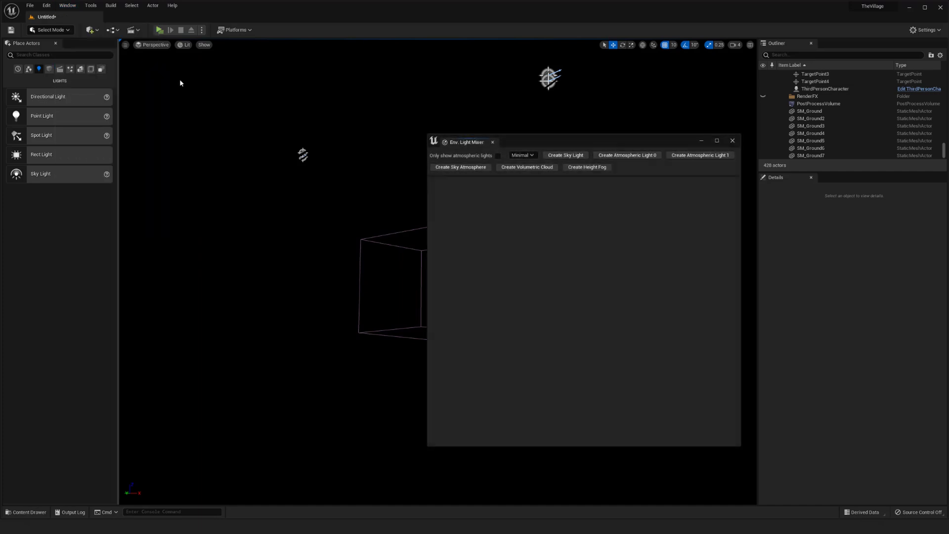
drag(627, 140, 533, 121)
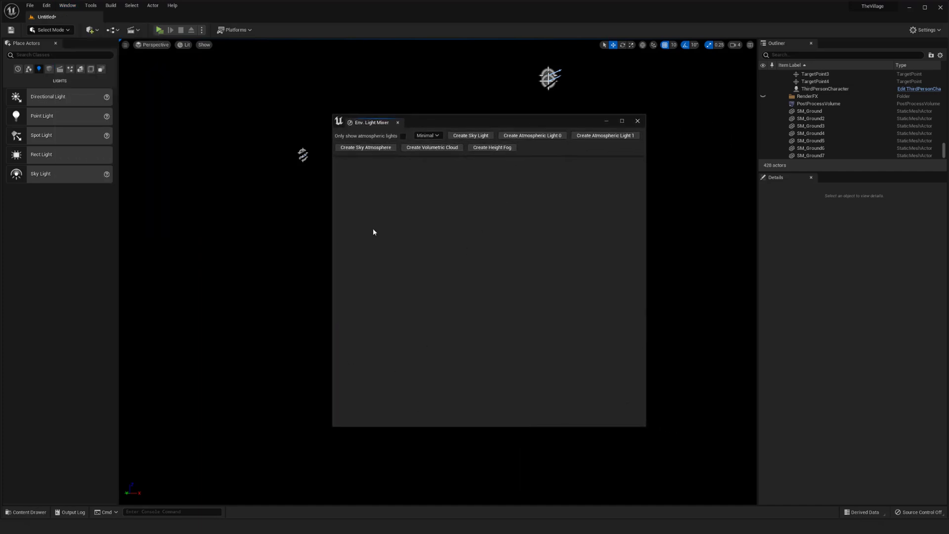
drag(473, 124, 549, 122)
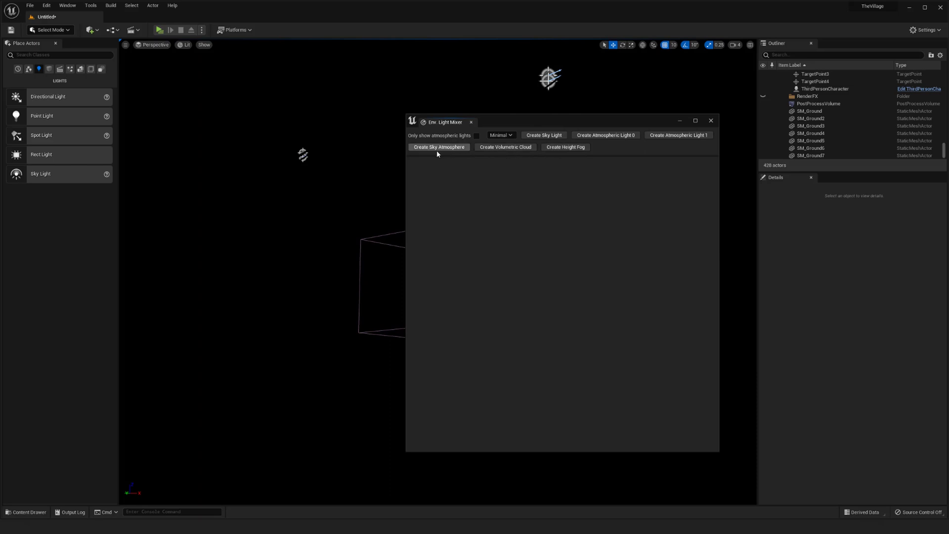
drag(512, 123, 516, 137)
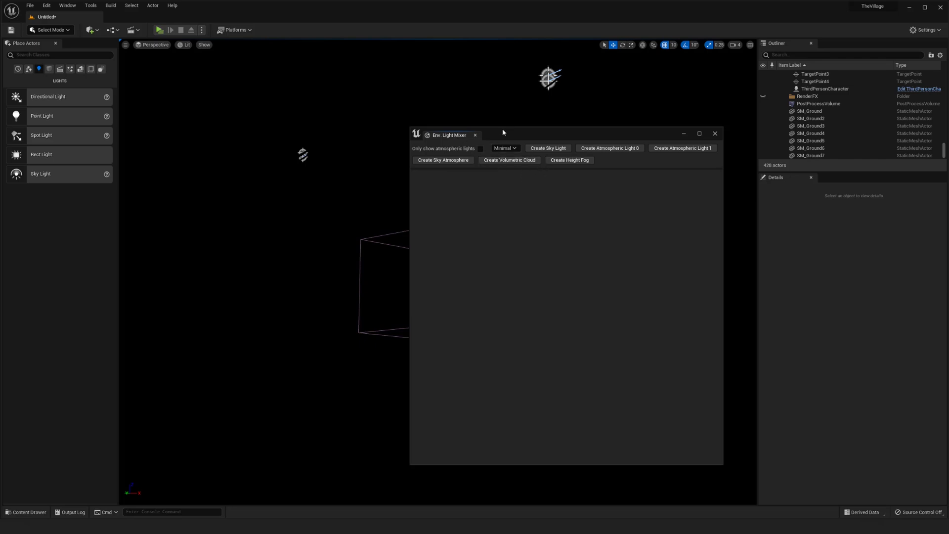
mouse_move(503, 132)
mouse_down()
mouse_move(519, 127)
mouse_move(512, 121)
mouse_up()
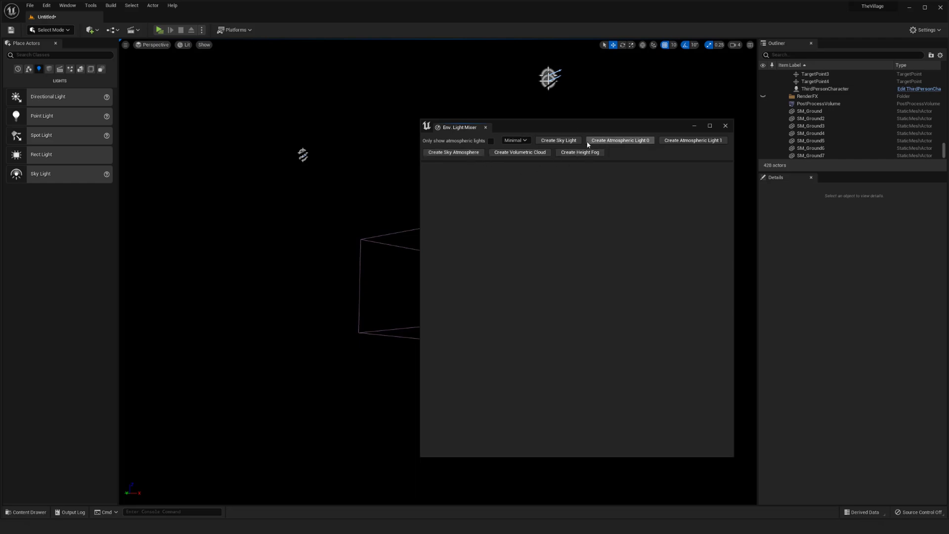
click(625, 142)
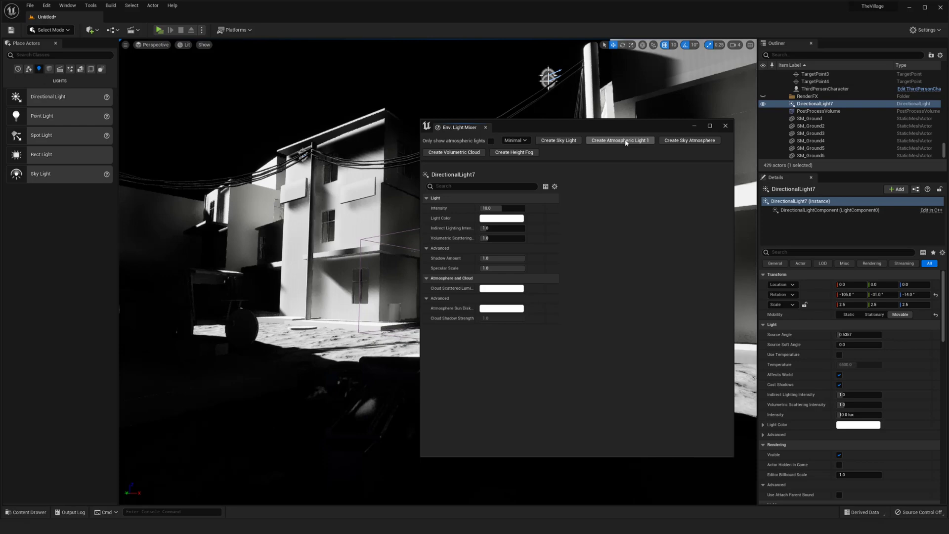
drag(583, 126, 699, 129)
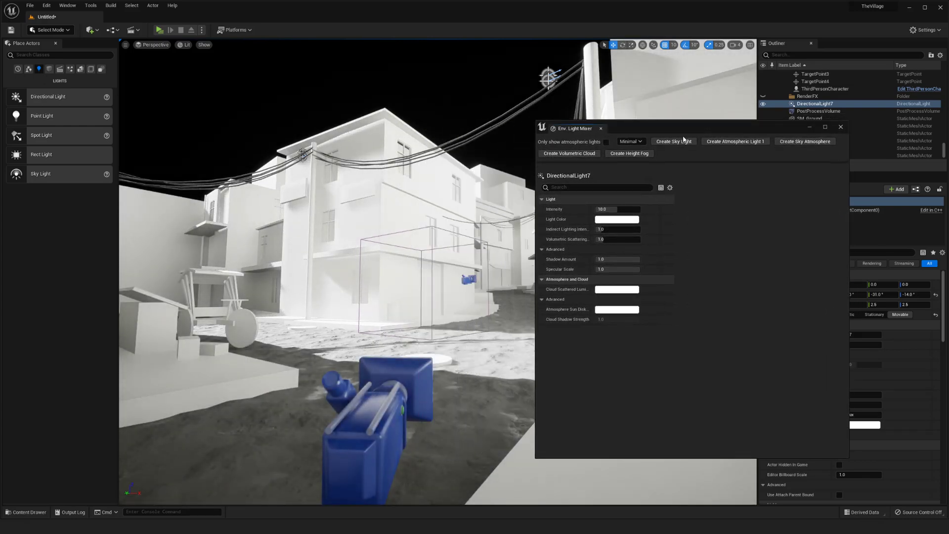
Move the new directional light into the street in front of the camera, at about X -3100, Y 700, Z 170.
right_drag(486, 235, 638, 235)
key(g)
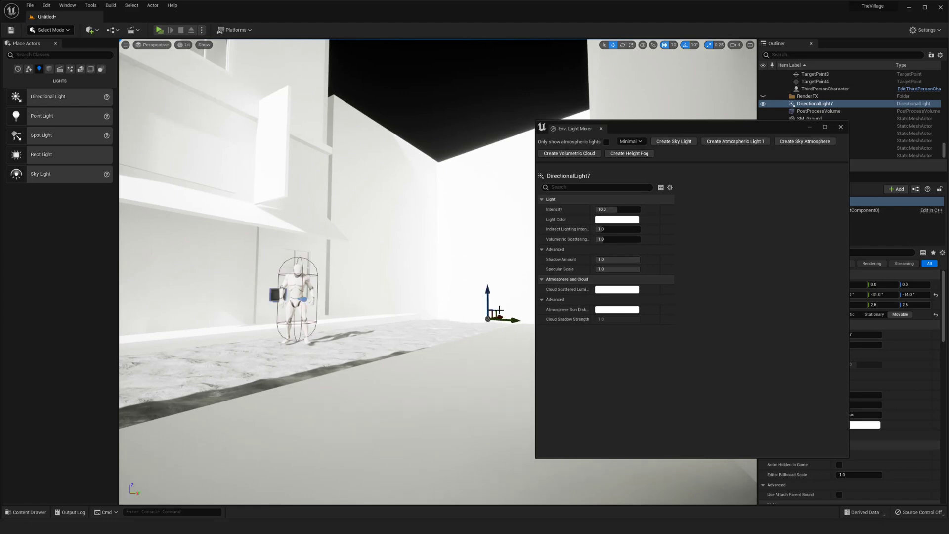
drag(501, 315, 292, 341)
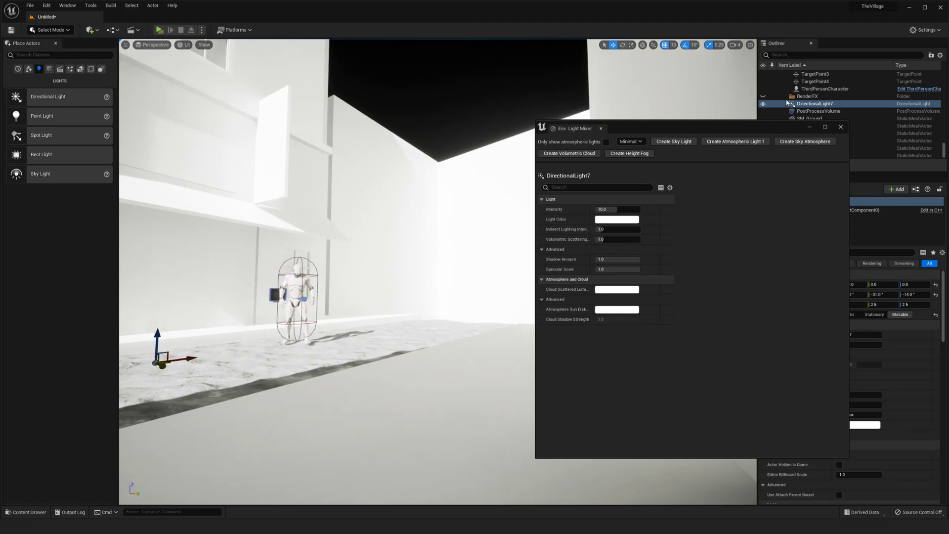
key(f)
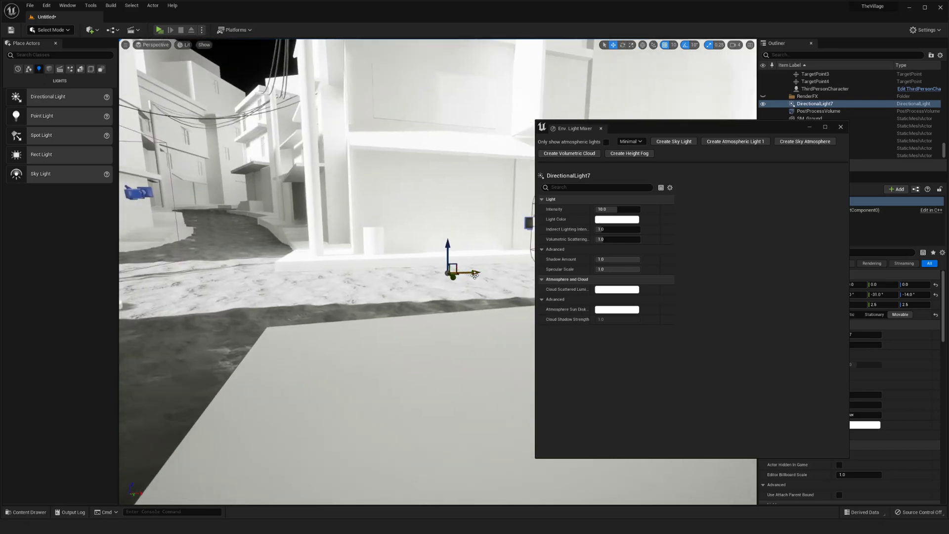
drag(472, 272, 156, 278)
right_drag(286, 254, 227, 254)
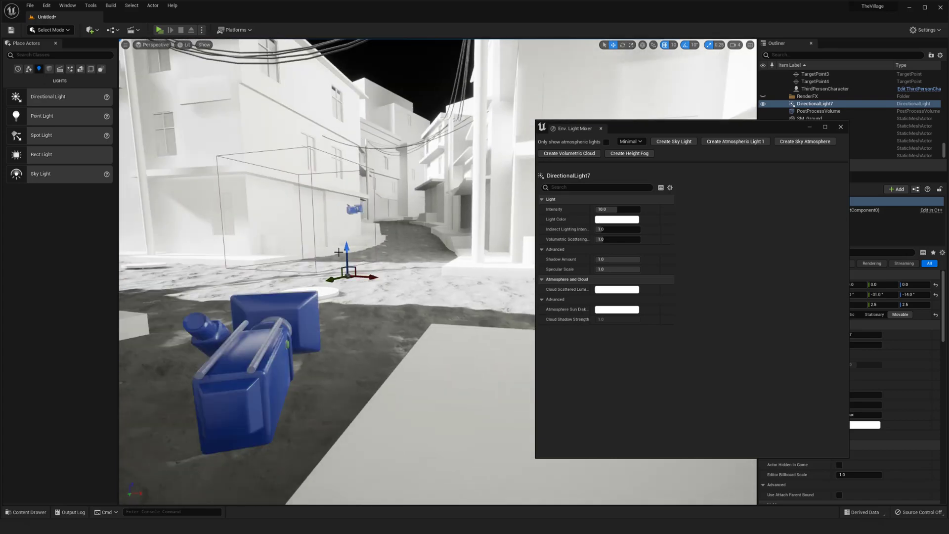
drag(347, 249, 384, 223)
key(f)
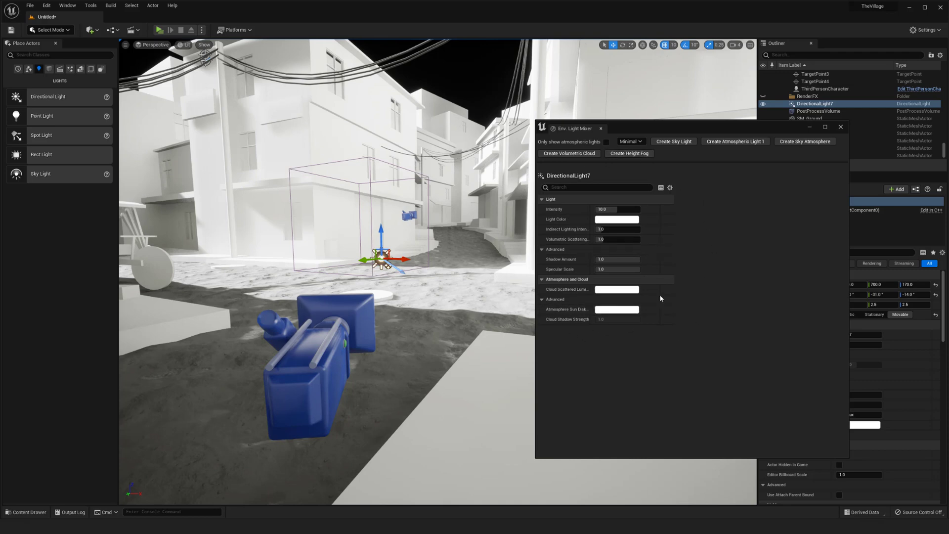
Set the light mixer's detail level to Normal and look through the directional light's properties.
drag(712, 125, 526, 100)
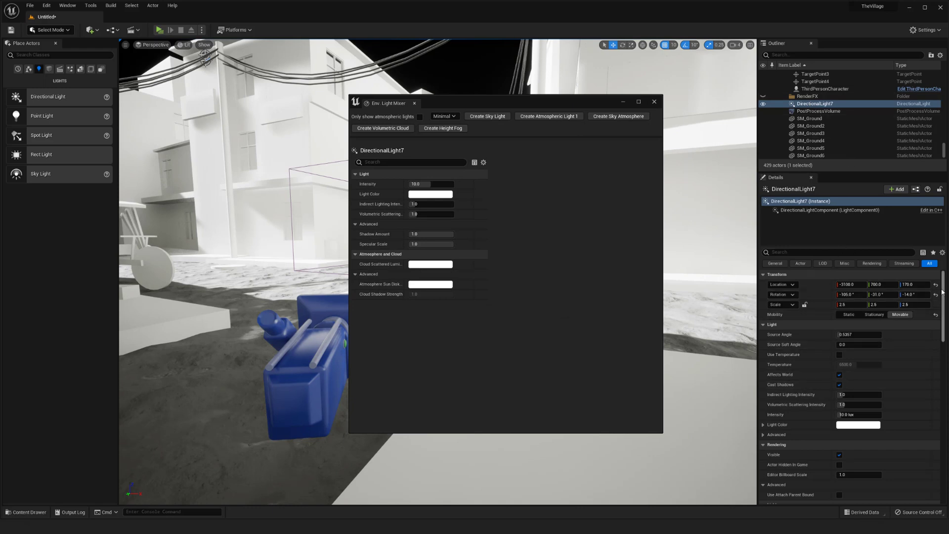
mouse_move(945, 292)
mouse_down()
mouse_move(945, 458)
mouse_move(944, 288)
mouse_up()
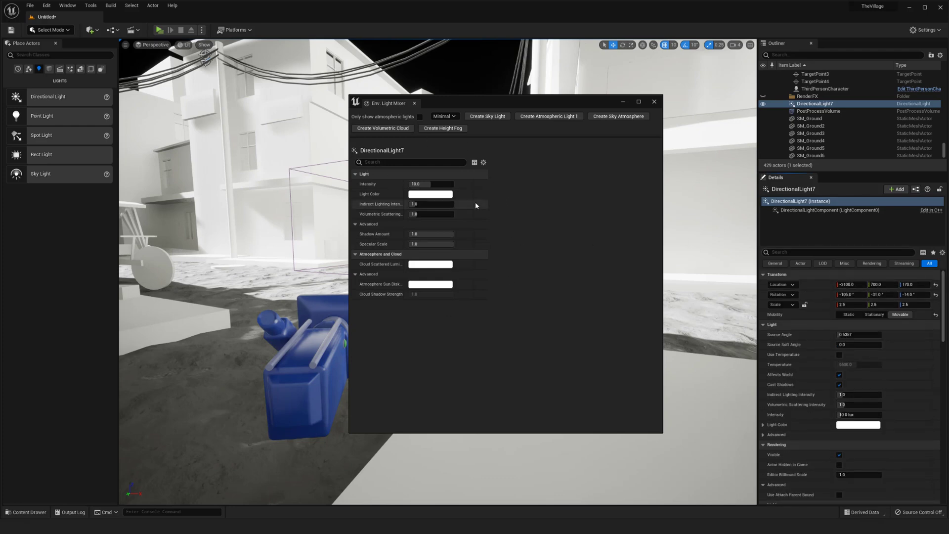
drag(475, 103, 497, 103)
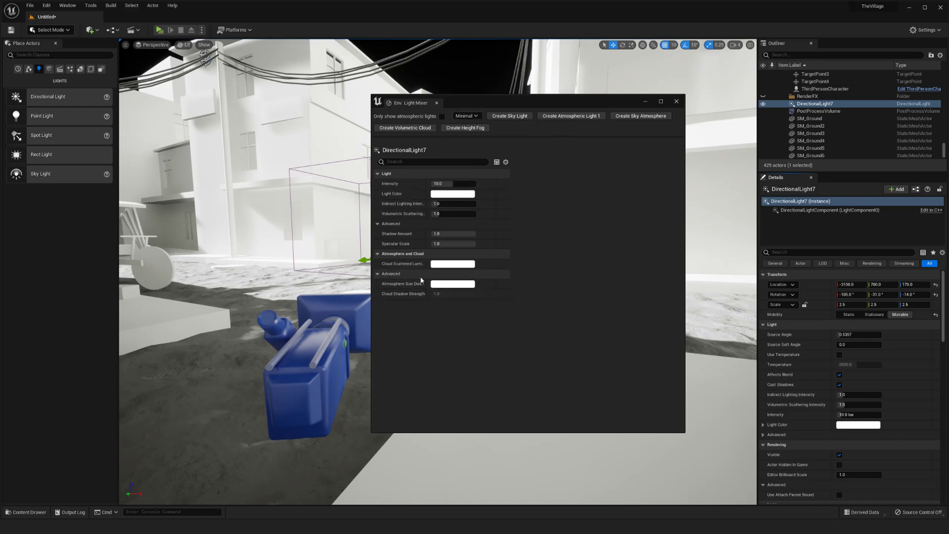
click(465, 115)
click(467, 132)
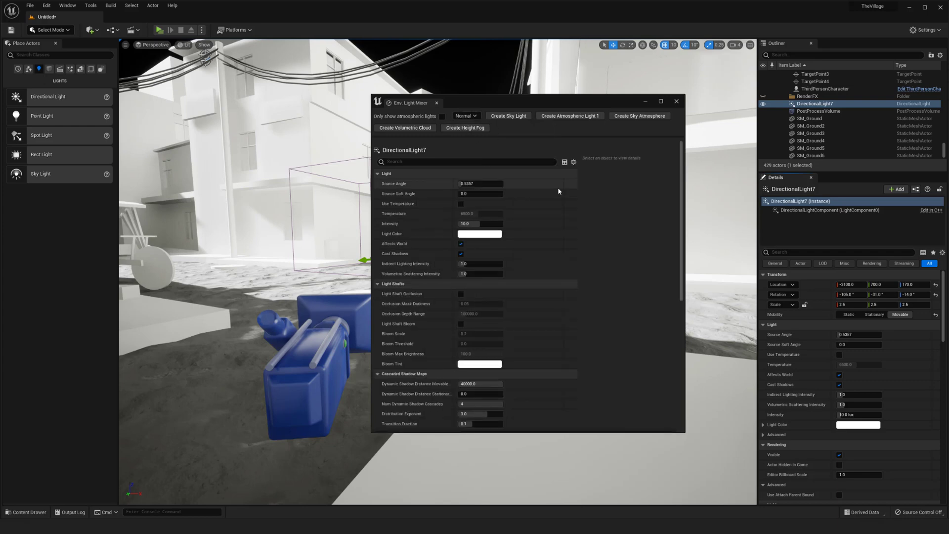
scroll(682, 191, down, 3)
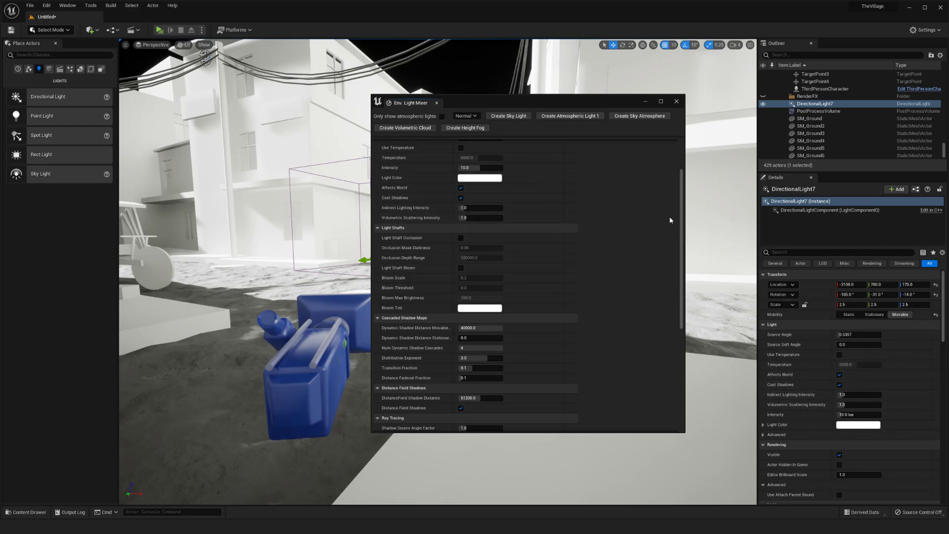
scroll(673, 168, up, 3)
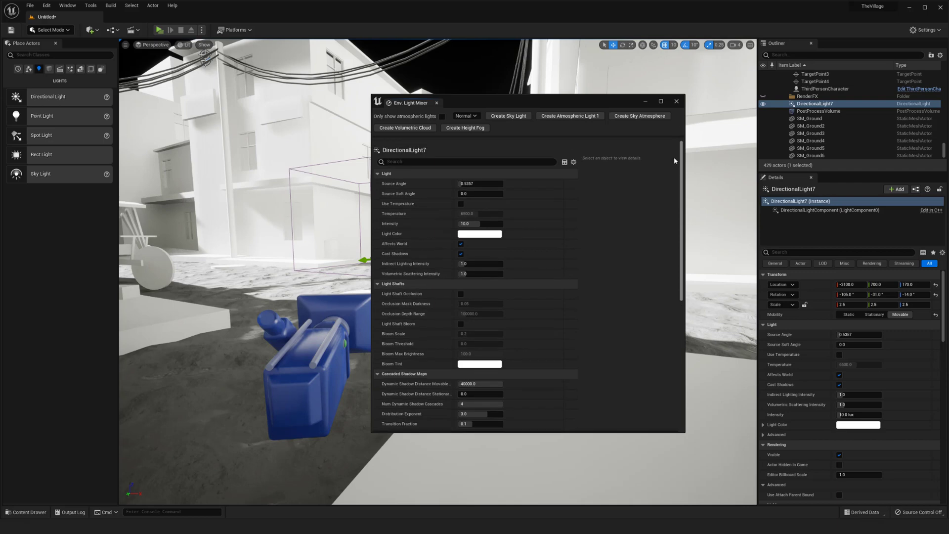
Set the light mixer's detail level to Normal+Advanced and examine the additional light and shadow properties.
click(472, 116)
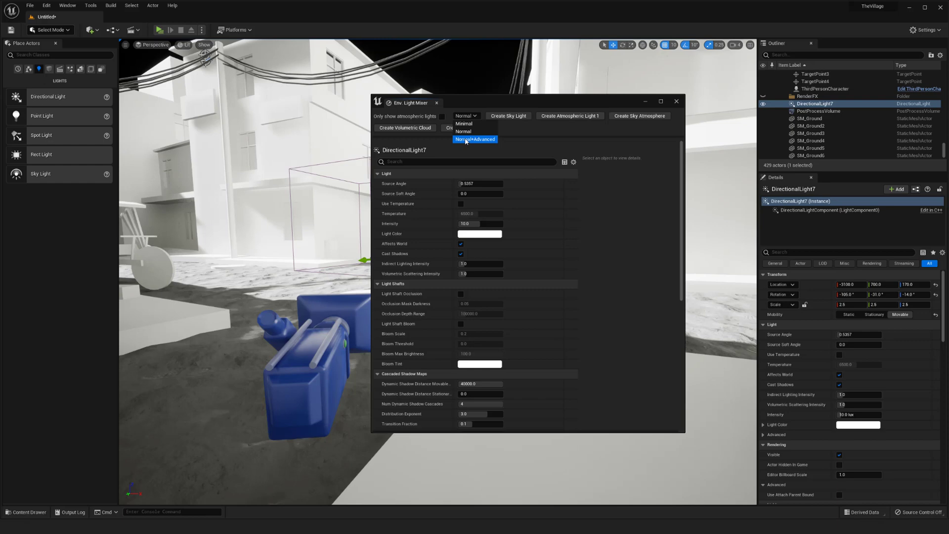
click(465, 140)
scroll(684, 194, down, 5)
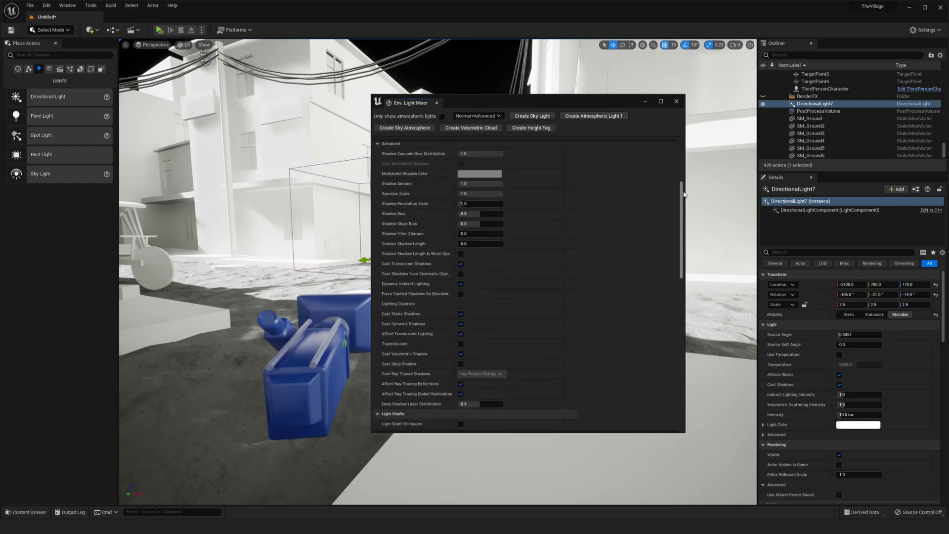
mouse_move(684, 195)
mouse_down()
mouse_move(691, 353)
mouse_move(688, 210)
mouse_up()
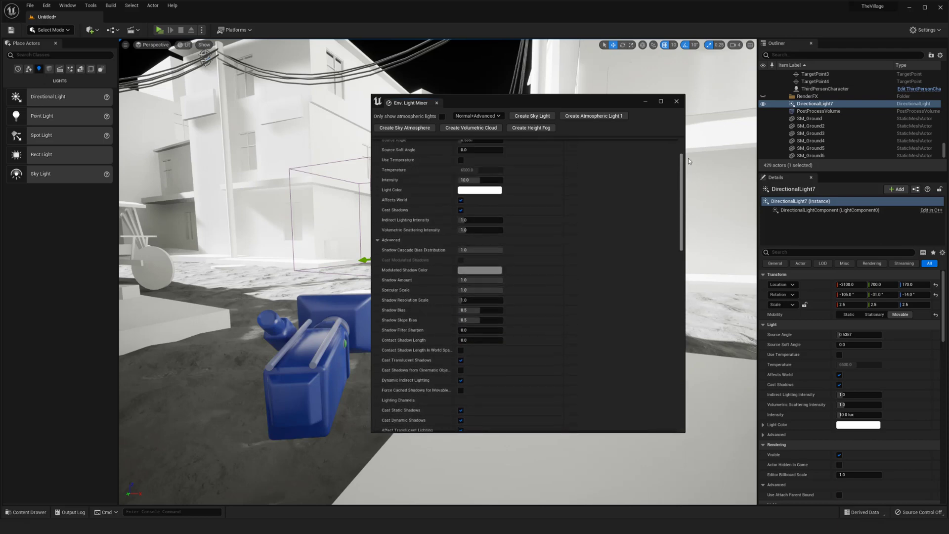
drag(689, 158, 687, 135)
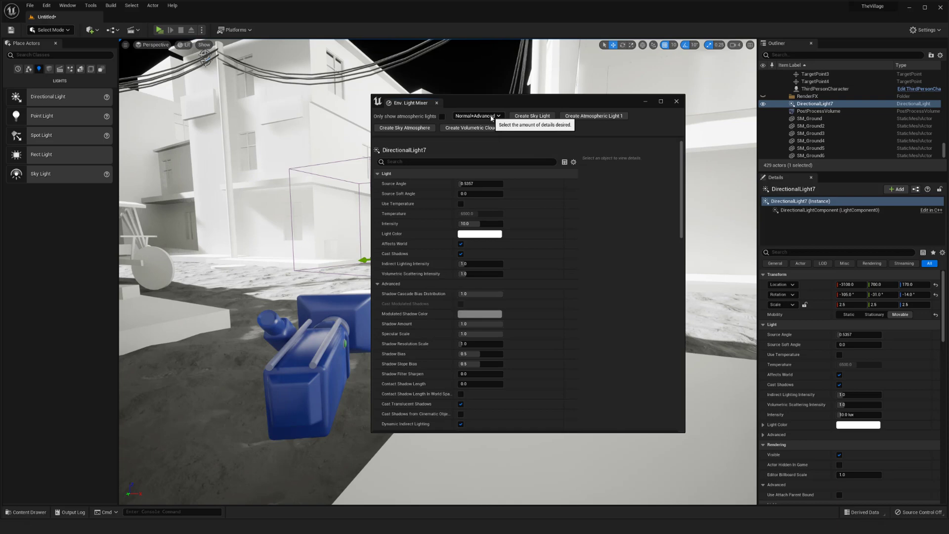
mouse_move(681, 152)
mouse_down()
mouse_move(685, 348)
mouse_move(680, 146)
mouse_up()
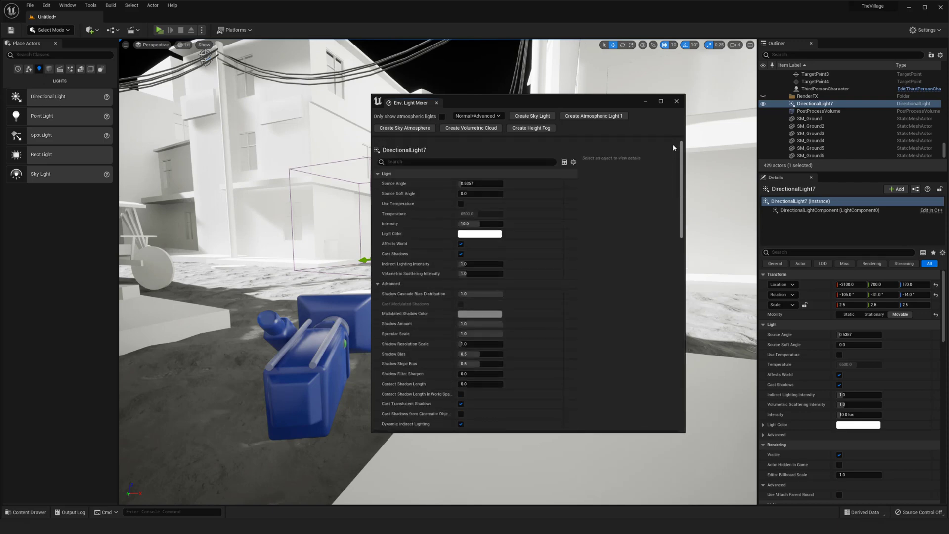
Set the light mixer's detail level back to Minimal and move its window clear of the directional light.
click(477, 116)
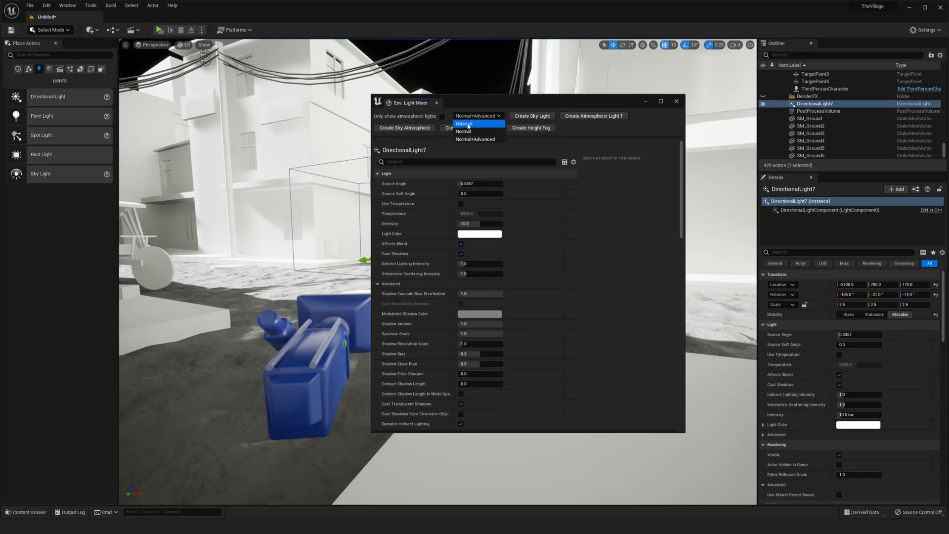
click(460, 124)
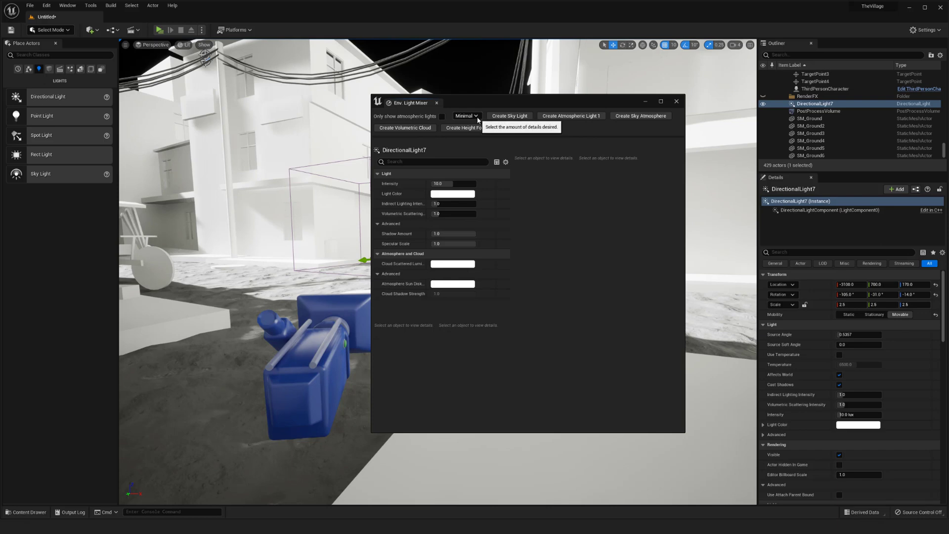
drag(531, 100, 589, 124)
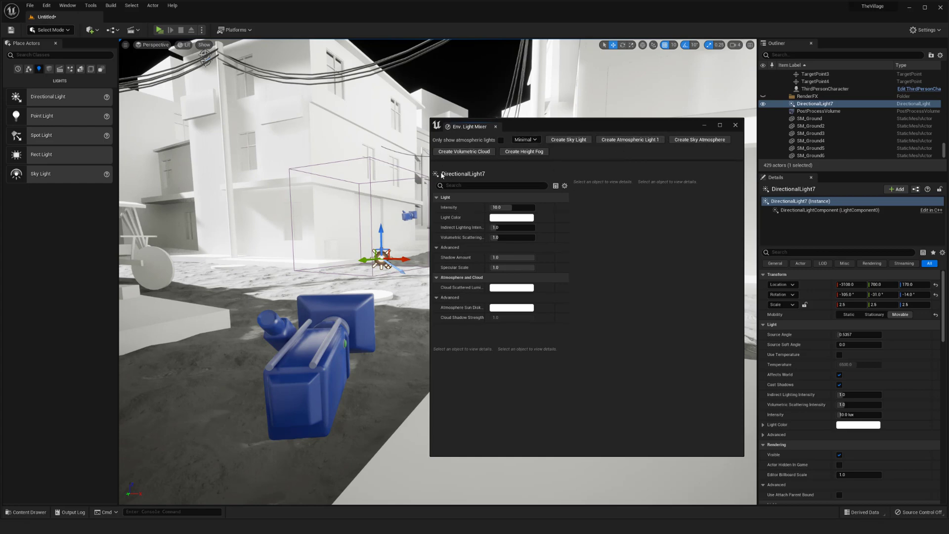
Create a sky light, a height fog and a sky atmosphere with the light mixer.
click(569, 139)
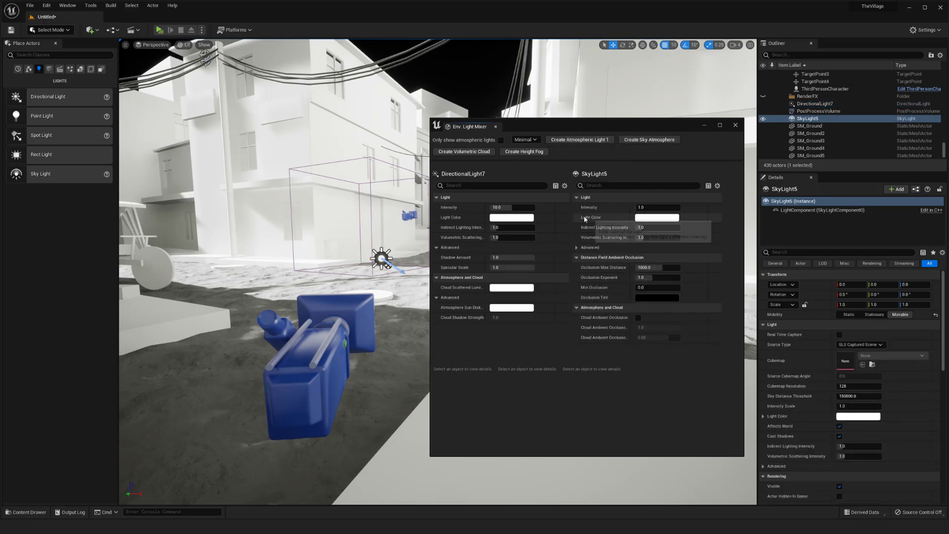
click(514, 154)
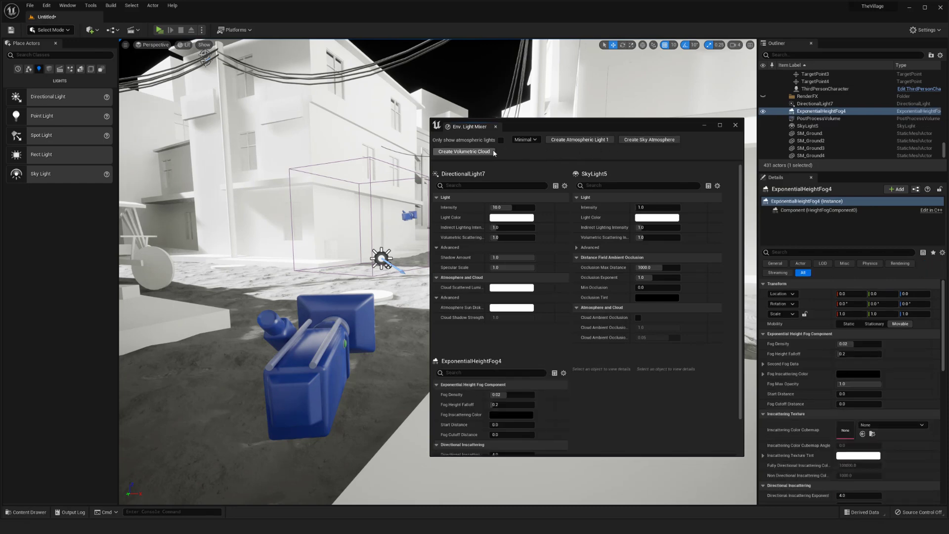
click(649, 139)
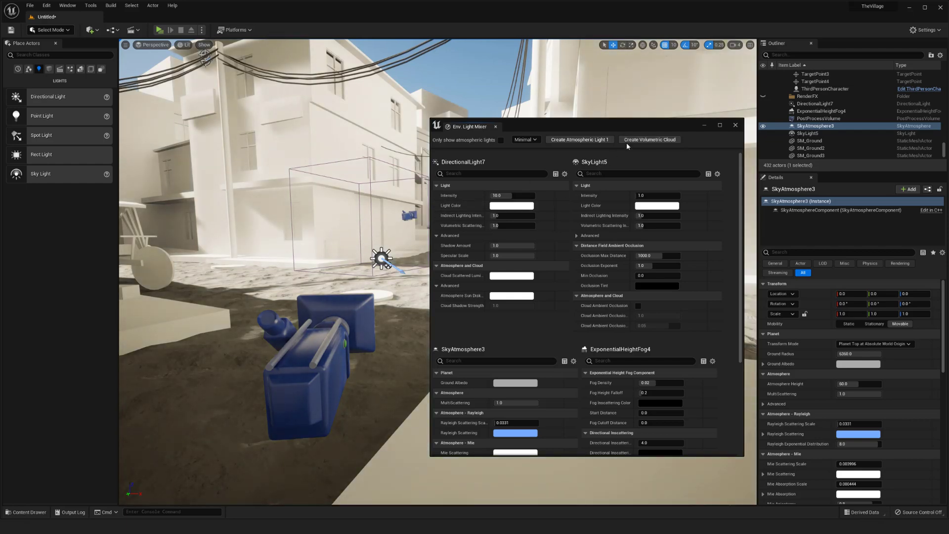
Examine the sky above the buildings and look through the light, atmosphere and fog settings in the light mixer.
middle_drag(355, 219, 354, 148)
mouse_move(355, 218)
right_down()
mouse_move(297, 173)
mouse_move(248, 168)
mouse_move(376, 207)
mouse_move(316, 198)
mouse_move(350, 232)
mouse_move(327, 240)
mouse_move(324, 255)
mouse_move(348, 264)
mouse_move(340, 219)
right_up()
drag(739, 196, 729, 171)
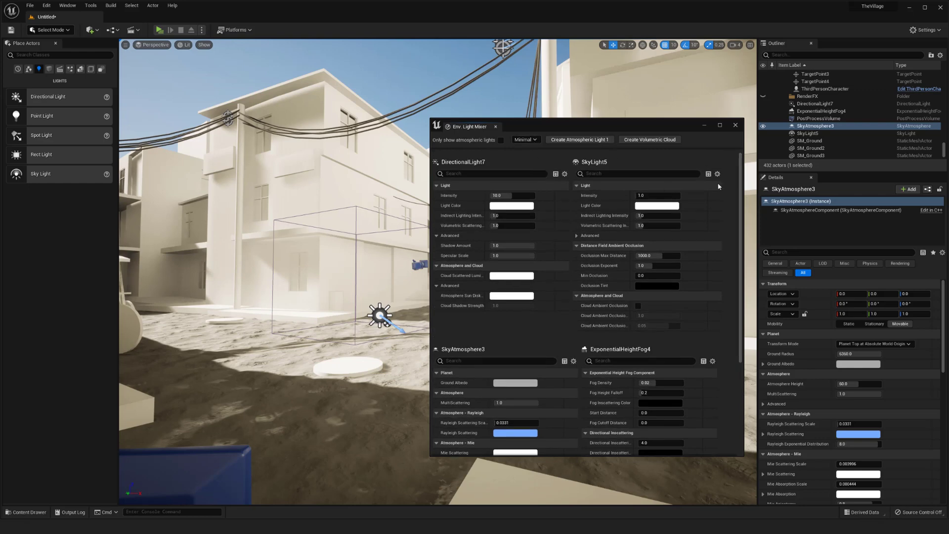
scroll(685, 299, down, 3)
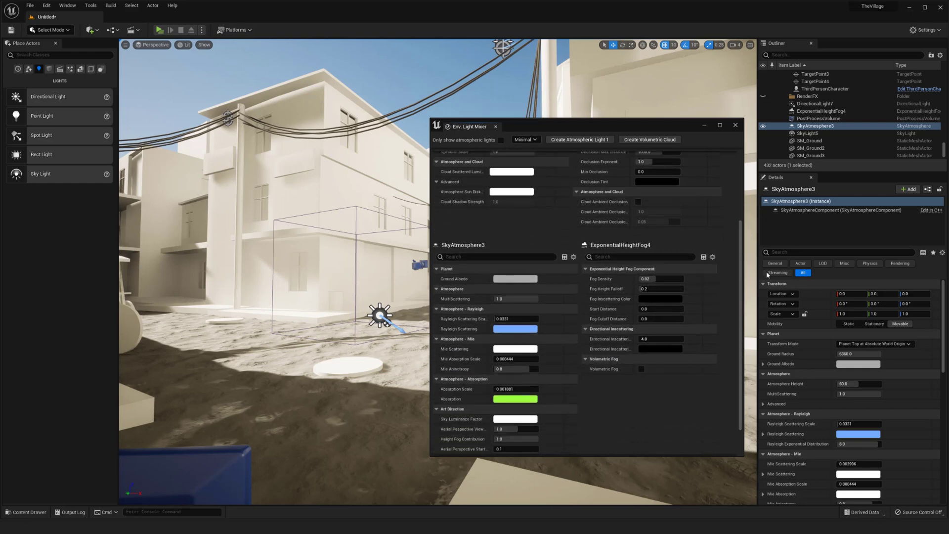
drag(740, 228, 739, 162)
scroll(593, 167, down, 3)
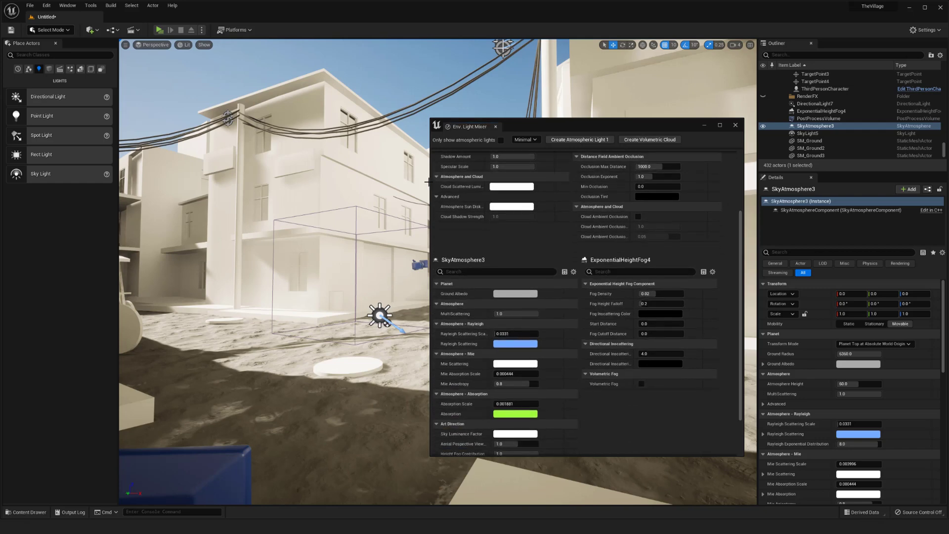
Try docking the light mixer alongside the object details and float it as a separate window again.
click(428, 182)
drag(528, 131, 819, 172)
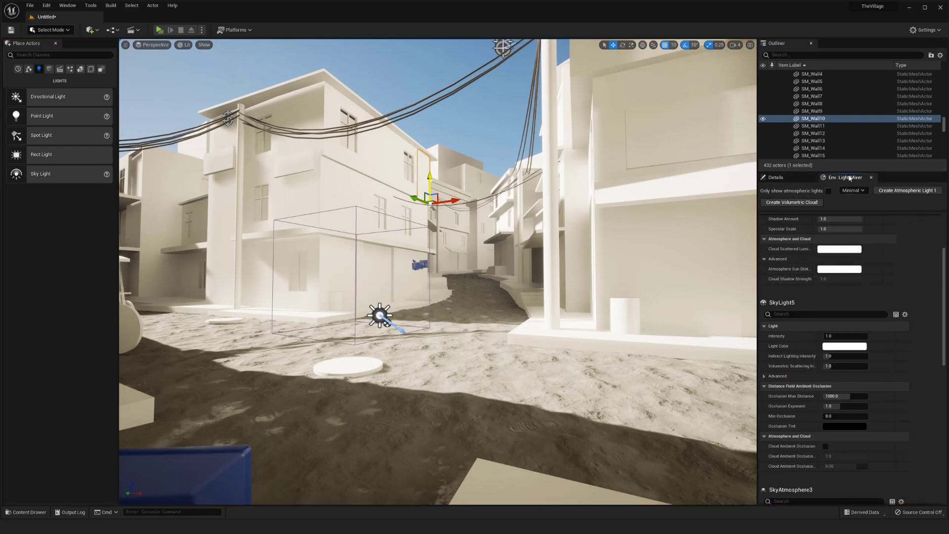
drag(849, 179, 476, 138)
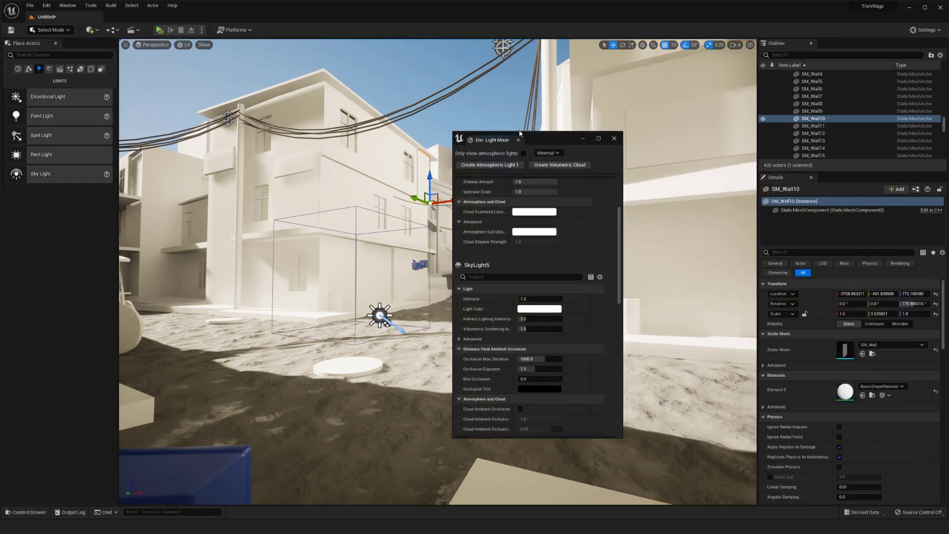
Widen the light mixer window, return it to the directional light settings and move it clear of the sun icon.
click(624, 167)
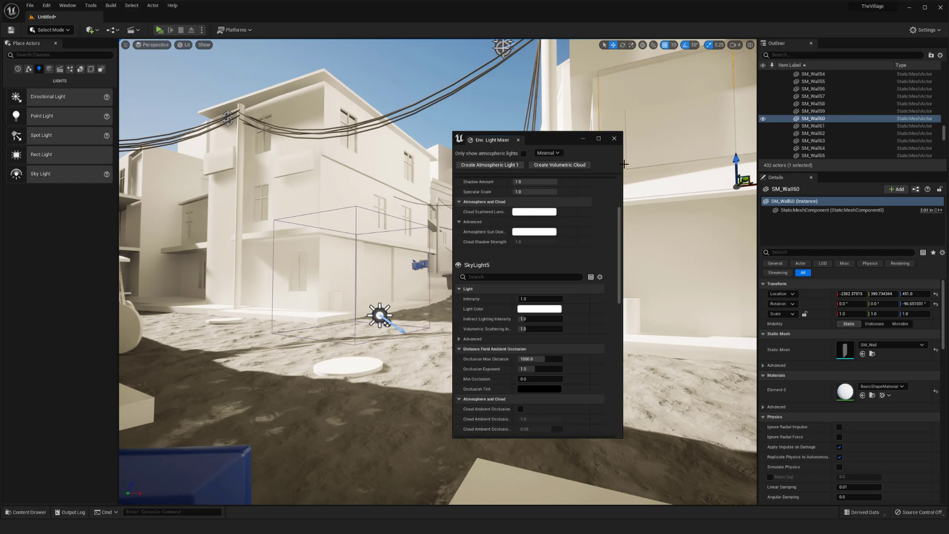
drag(622, 165, 691, 165)
drag(616, 142, 573, 123)
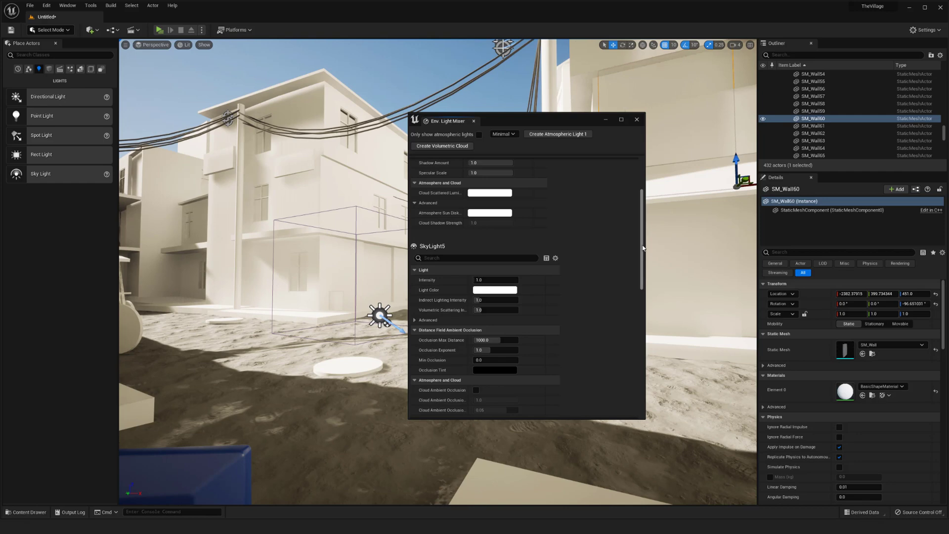
drag(643, 247, 645, 212)
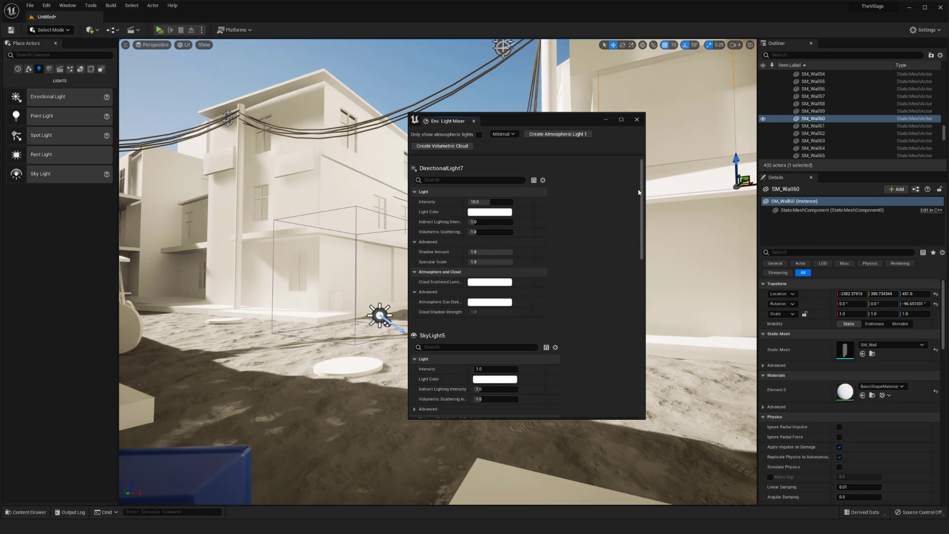
drag(584, 119, 790, 123)
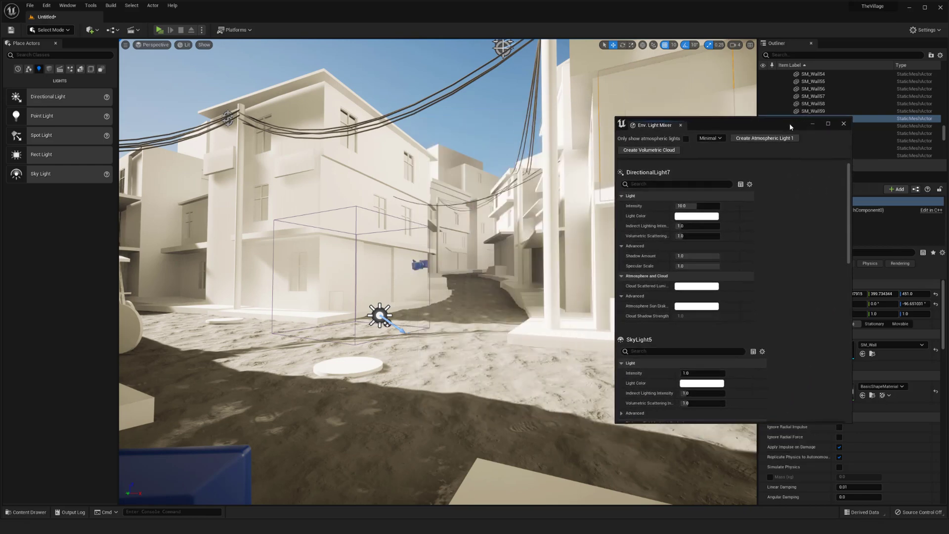
Rotate the directional light to about -62° around Z with a steeper downward angle so sunlight strikes the corner building.
click(379, 314)
scroll(437, 206, up, 1)
key(e)
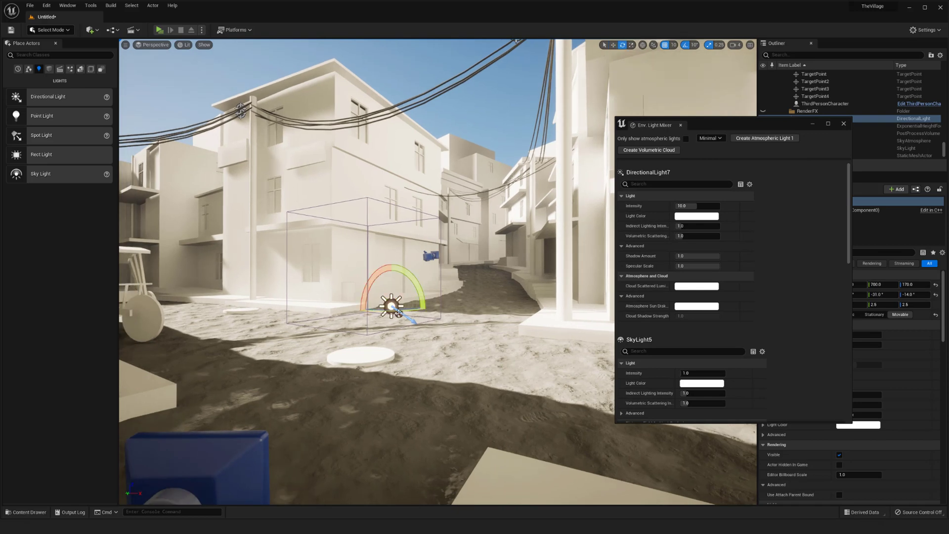
drag(390, 311, 455, 311)
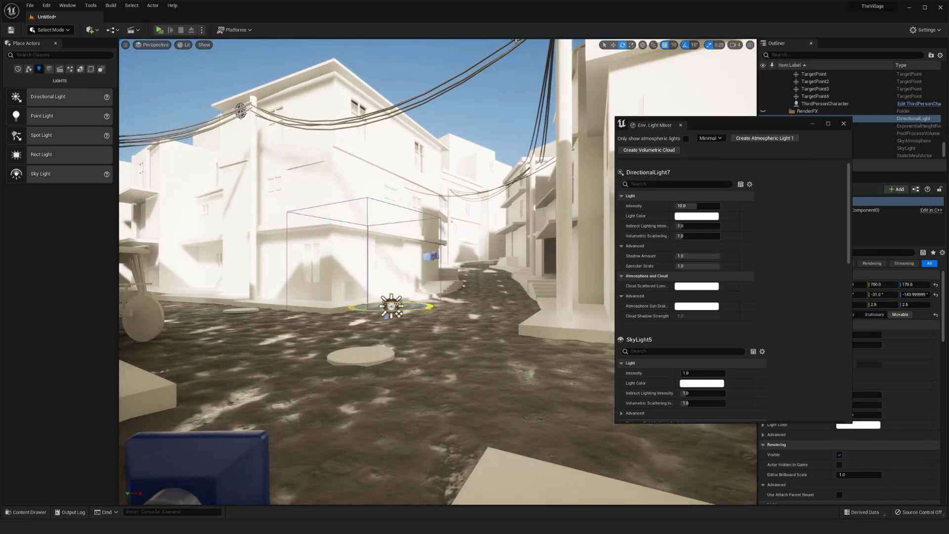
drag(391, 267, 348, 307)
drag(388, 267, 398, 313)
right_drag(442, 347, 442, 347)
right_drag(390, 226, 369, 315)
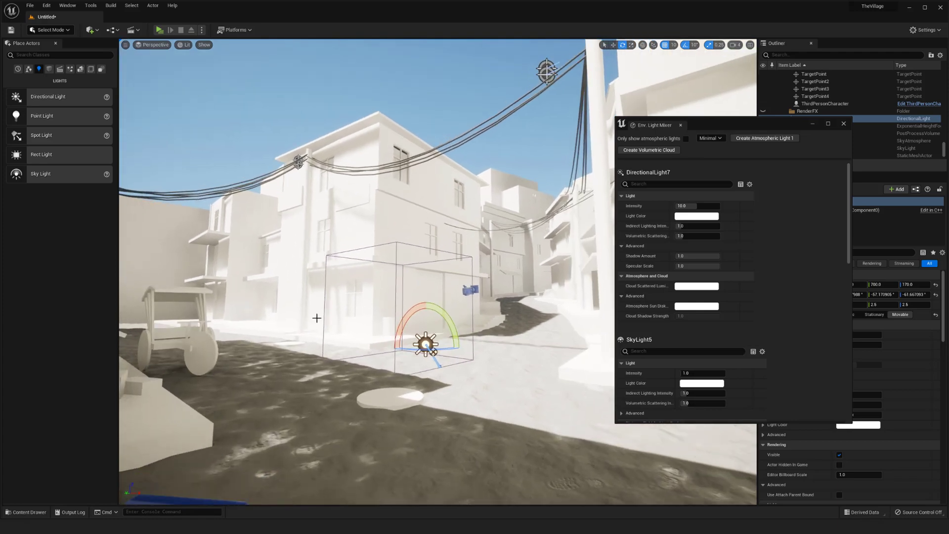
Hide the editor icons and gizmos in the viewport and frame the sunlit corner building with the cart.
scroll(470, 323, down, 1)
key(w)
key(g)
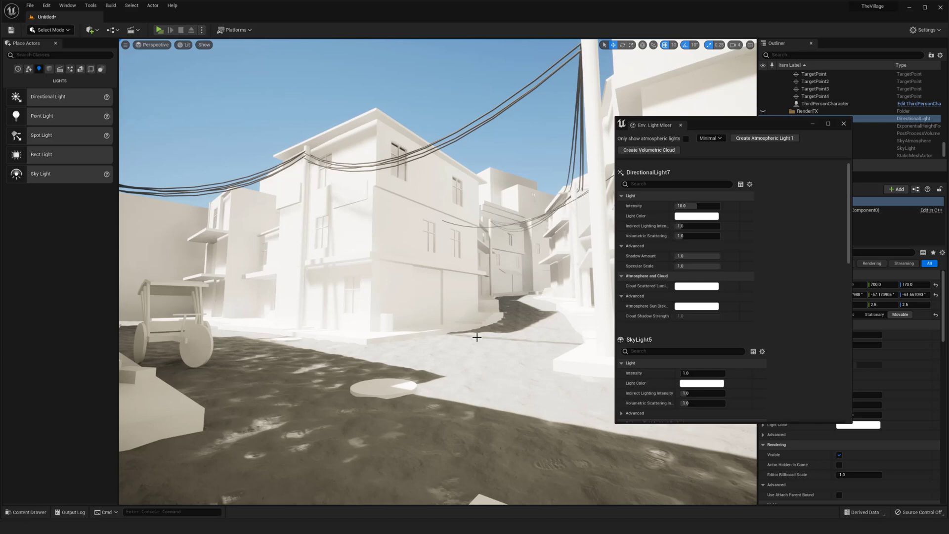
right_drag(477, 338, 500, 338)
scroll(506, 340, down, 2)
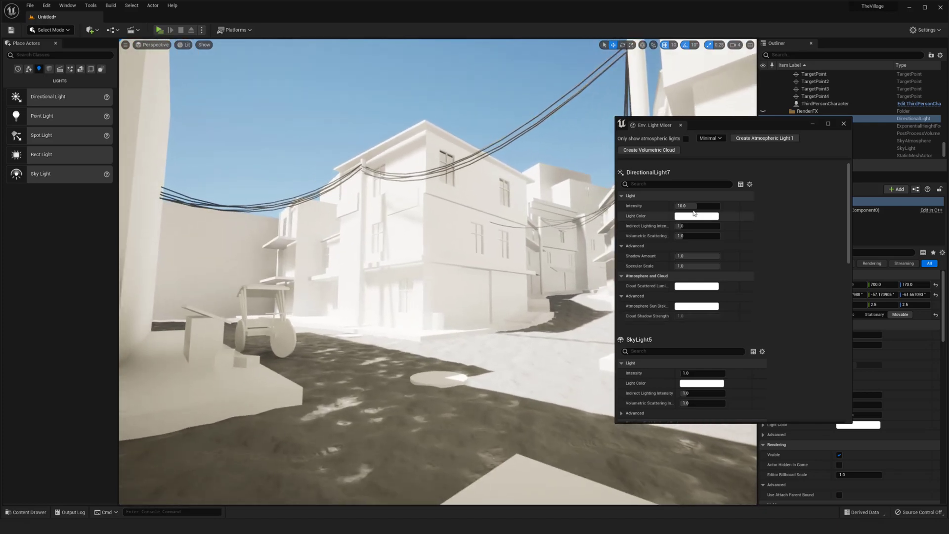
Set the directional light's Indirect Lighting Intensity to 0.25.
click(696, 256)
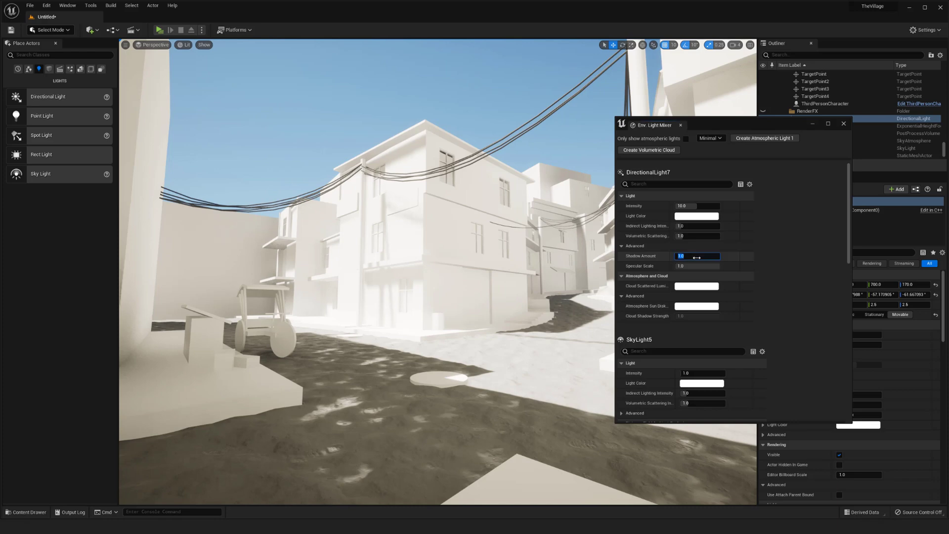
click(693, 226)
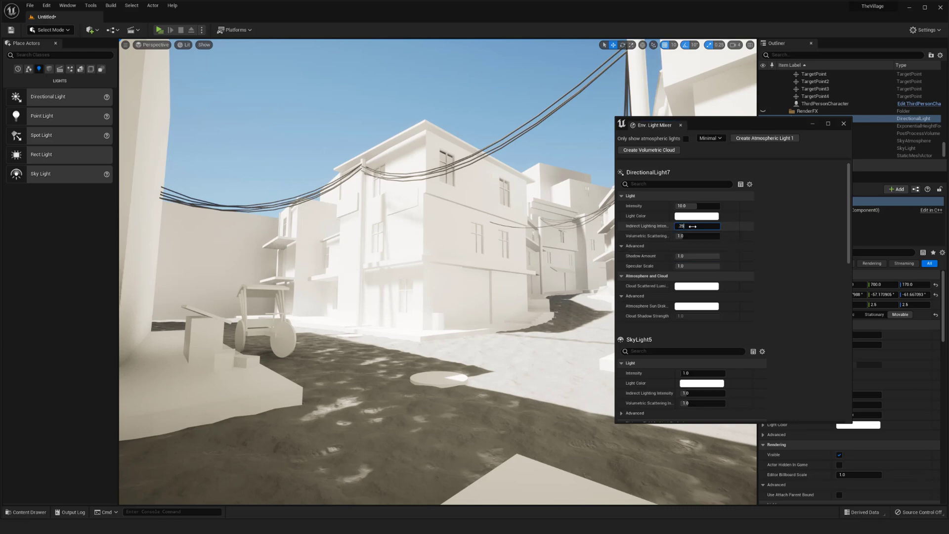
text(.25)
key(Return)
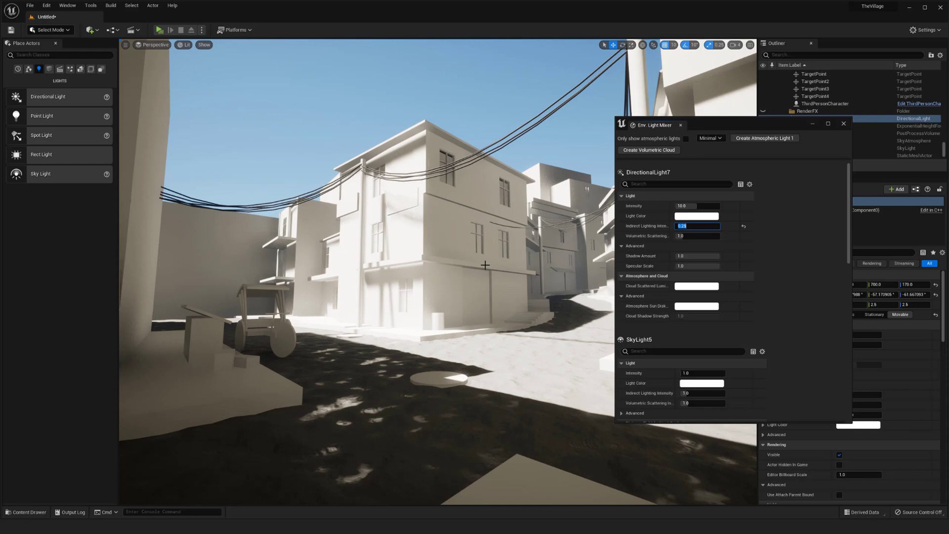
Examine the shadowed street, the building walls and the cart from several viewpoints to judge the reduced bounce light.
middle_drag(480, 276, 485, 267)
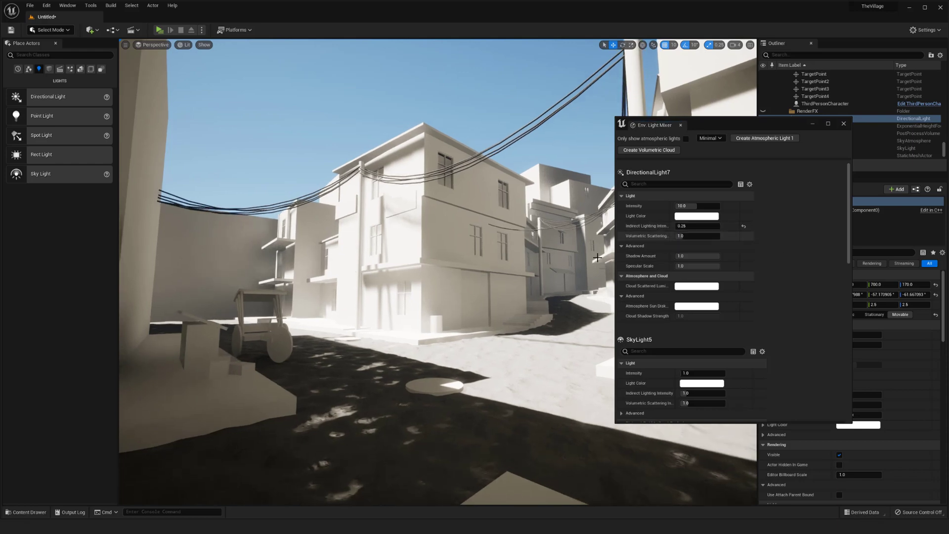
right_drag(492, 287, 324, 335)
key(w)
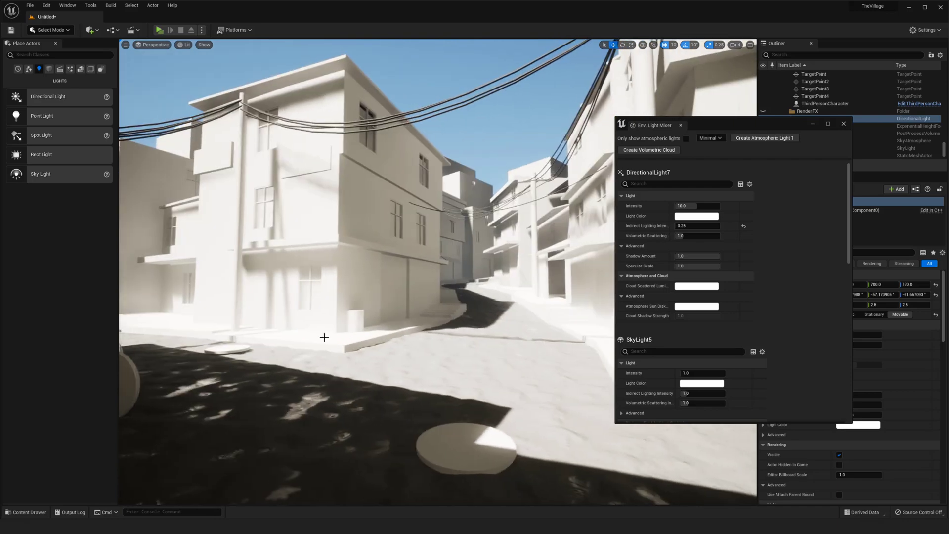
drag(388, 280, 213, 188)
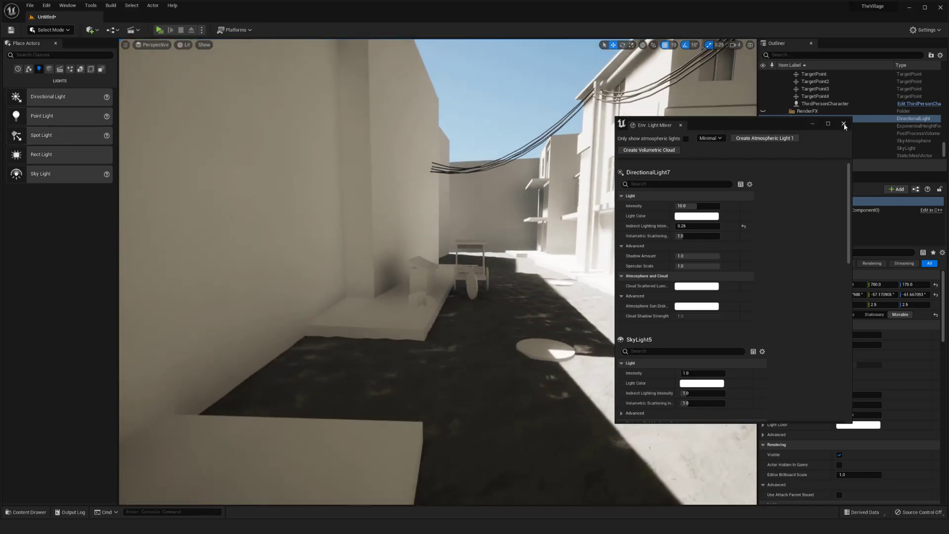
right_drag(452, 252, 551, 254)
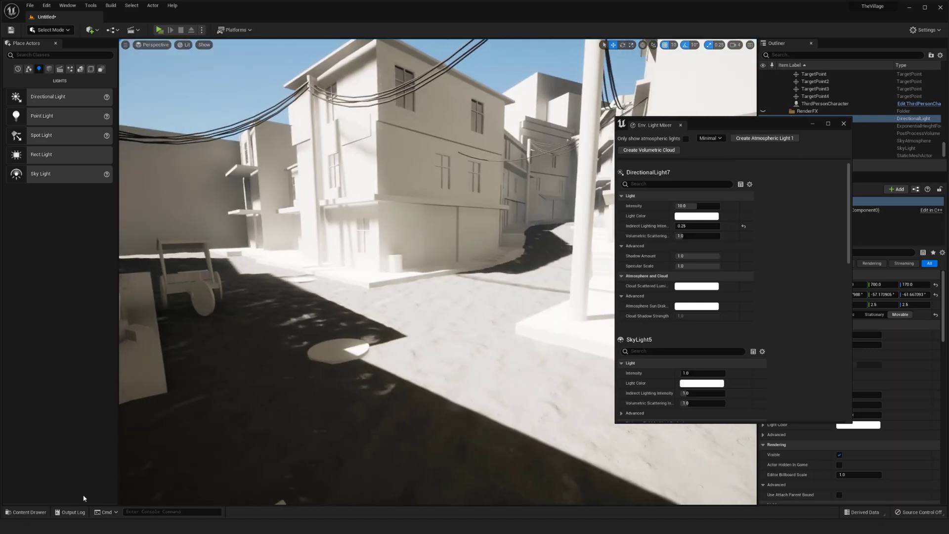
click(33, 512)
right_drag(366, 277, 329, 277)
key(a)
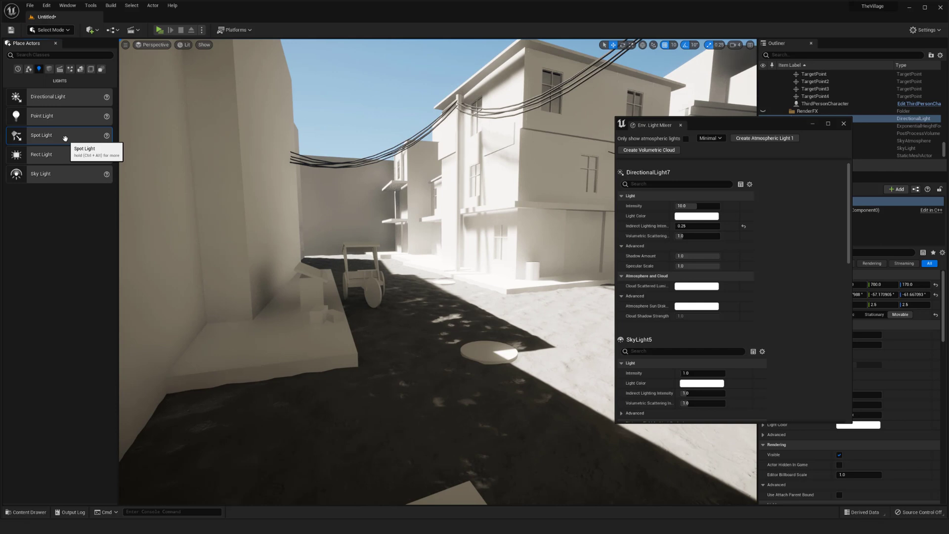
Place a spot light over the shaded street at a height of about 440 and rotate it to -40° on Y and -90° on Z.
drag(64, 139, 454, 329)
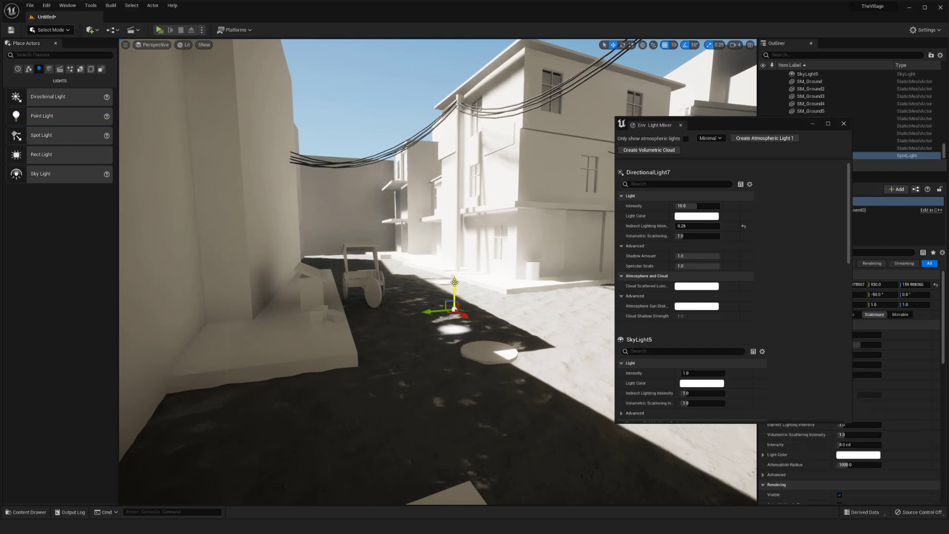
drag(454, 282, 456, 151)
scroll(455, 151, up, 3)
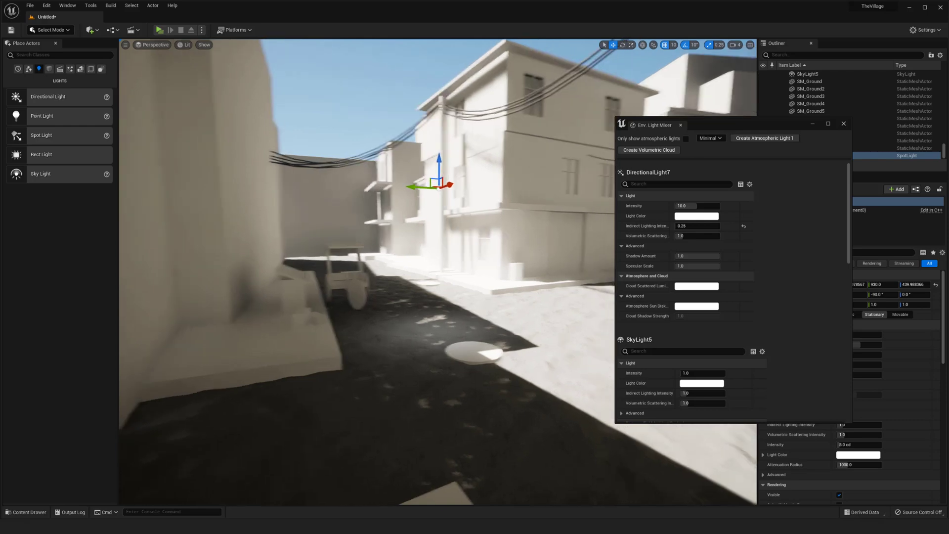
right_drag(456, 151, 487, 138)
key(e)
drag(380, 219, 167, 454)
key(w)
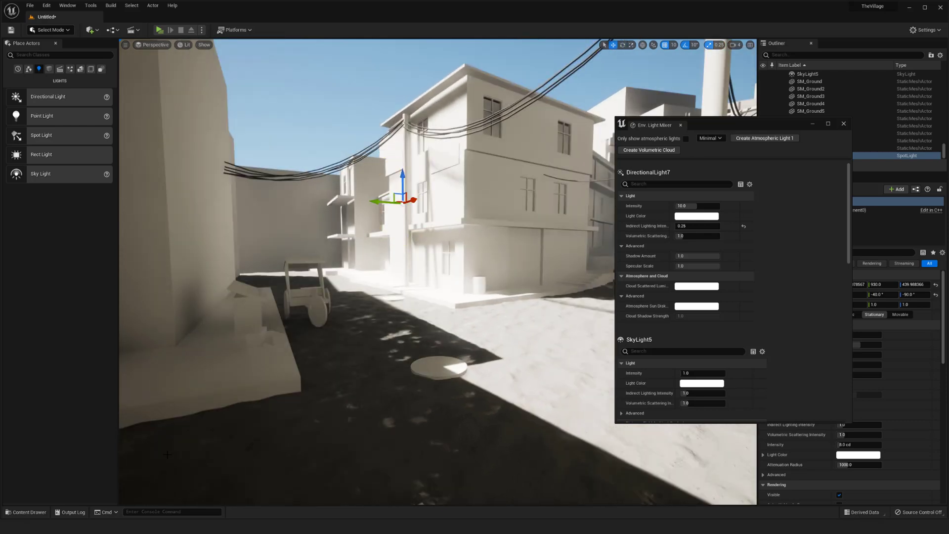
Create a new material with the default name in the Content folder and open it for editing.
click(30, 512)
right_click(479, 437)
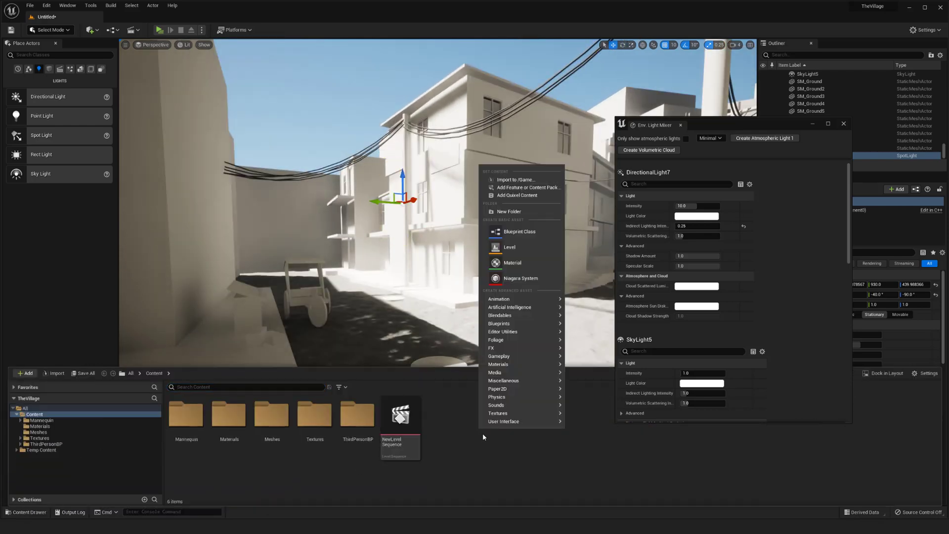
click(506, 273)
key(Return)
double_click(444, 415)
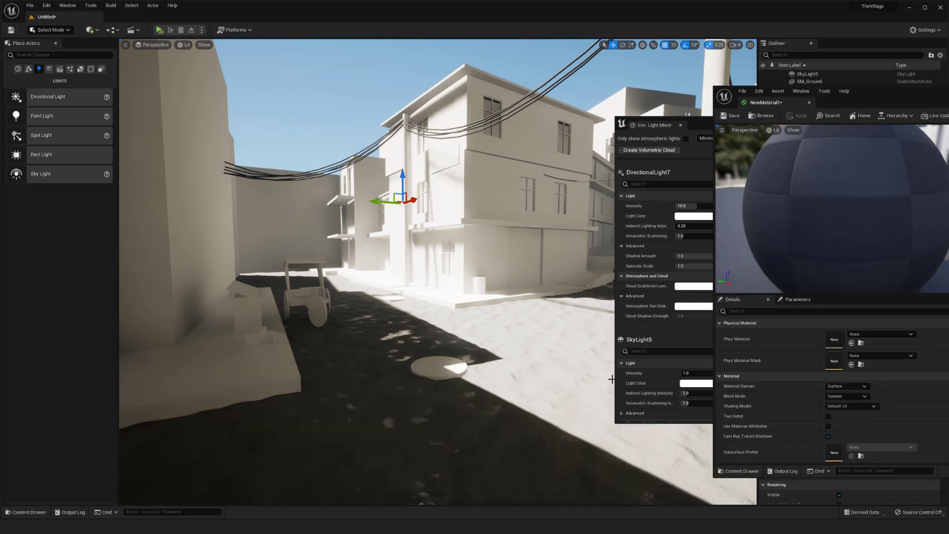
drag(948, 92, 377, 83)
right_drag(404, 220, 454, 229)
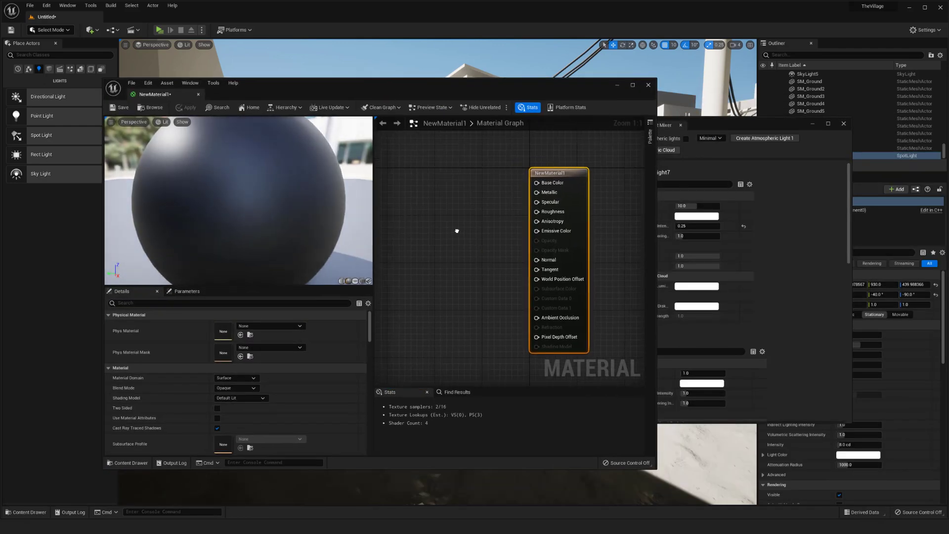
Connect a three-component constant set to a bright blue to the material's Base Color, and close the material with its changes applied.
click(440, 186)
drag(483, 195, 546, 184)
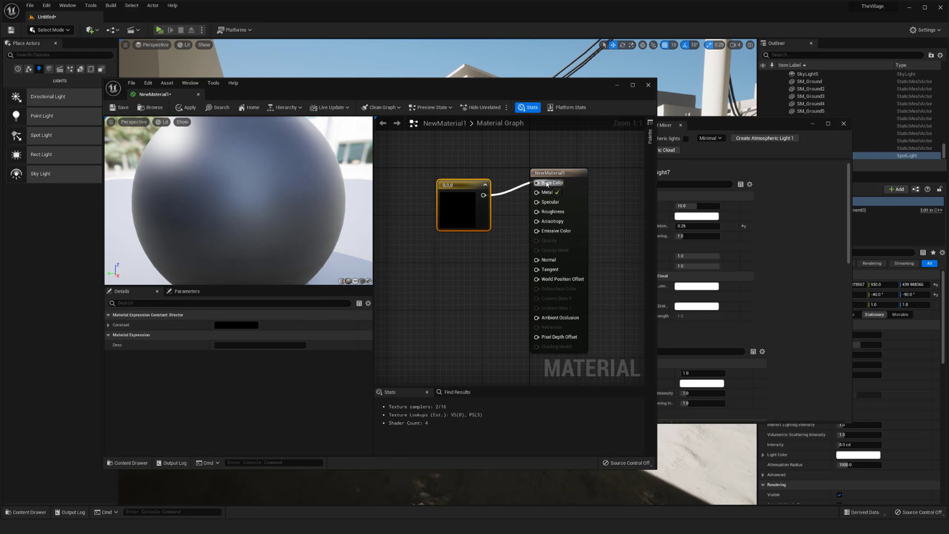
double_click(459, 207)
click(489, 249)
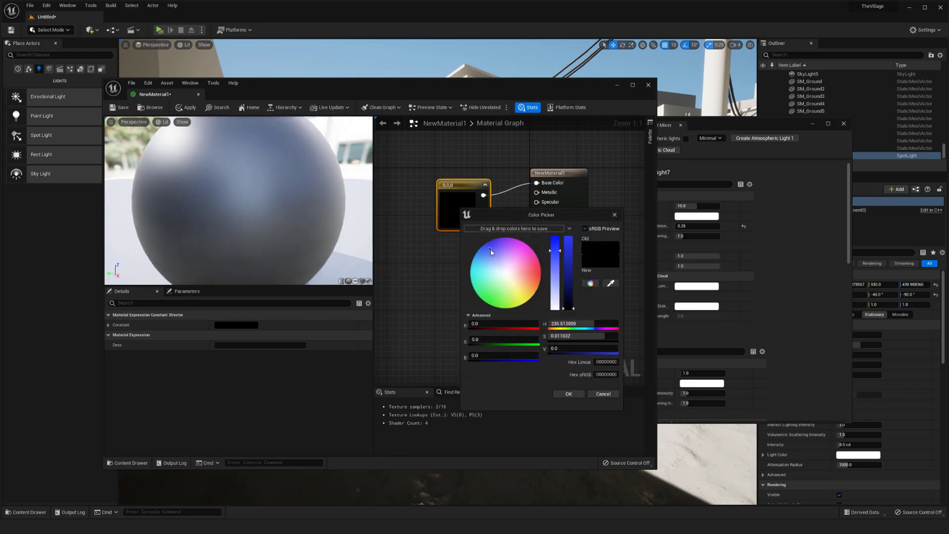
drag(569, 307, 568, 243)
click(569, 393)
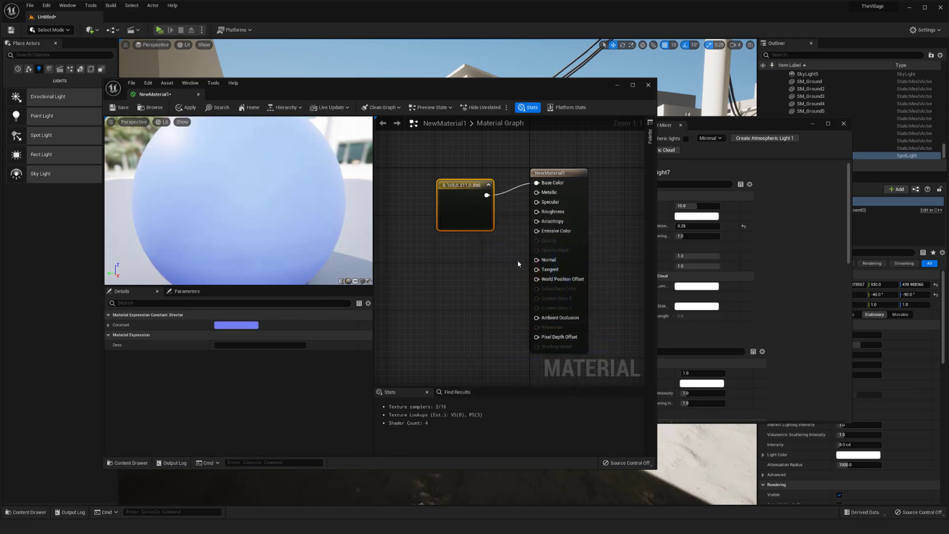
click(197, 94)
click(507, 281)
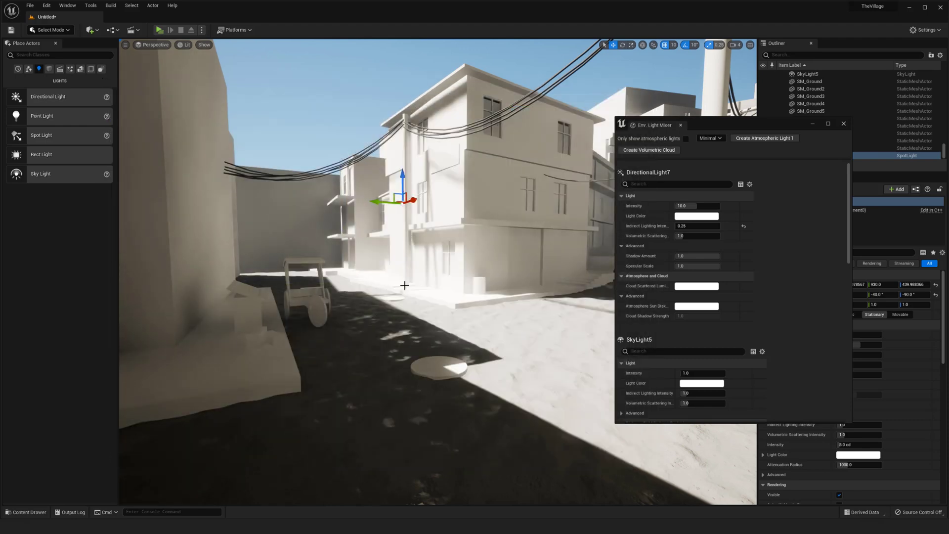
Try the blue material on the corner building's ground-floor window wall and undo the assignment.
right_drag(405, 285, 420, 291)
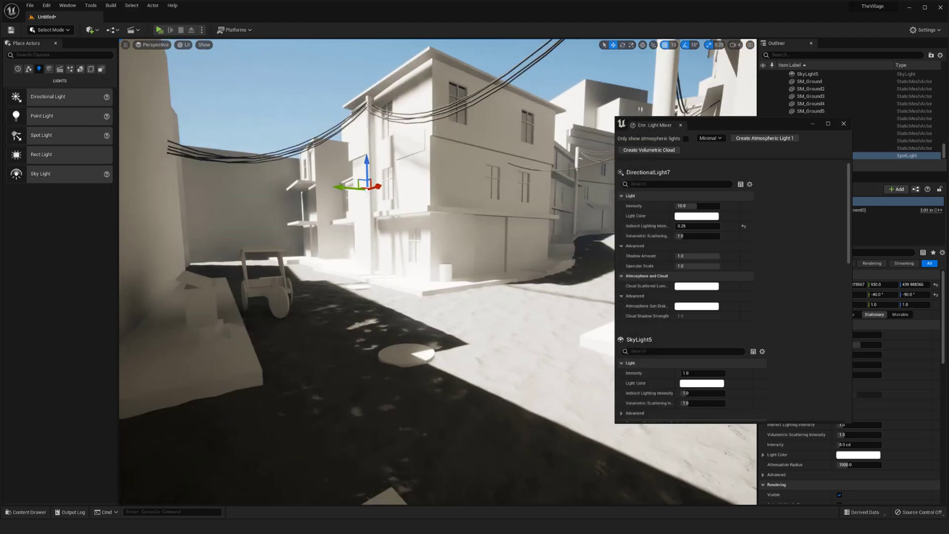
click(21, 512)
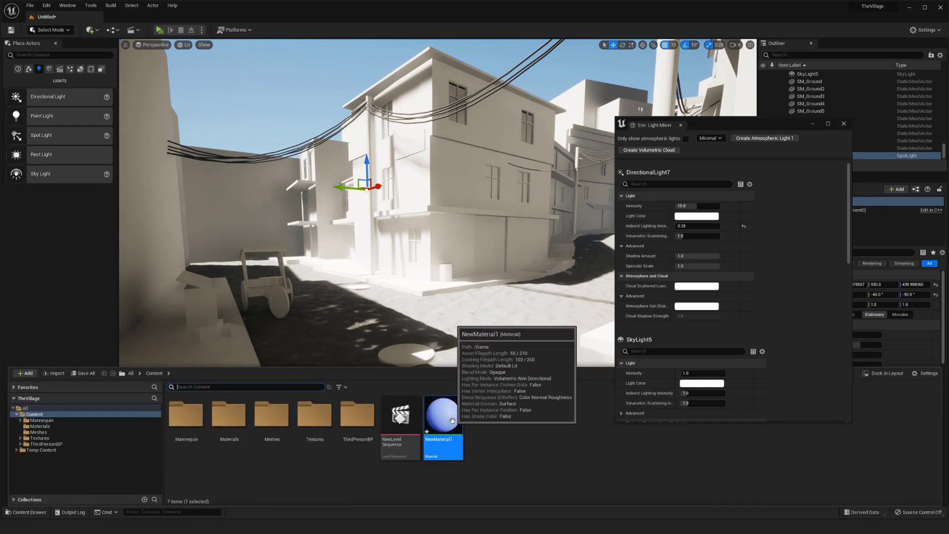
drag(443, 418, 426, 250)
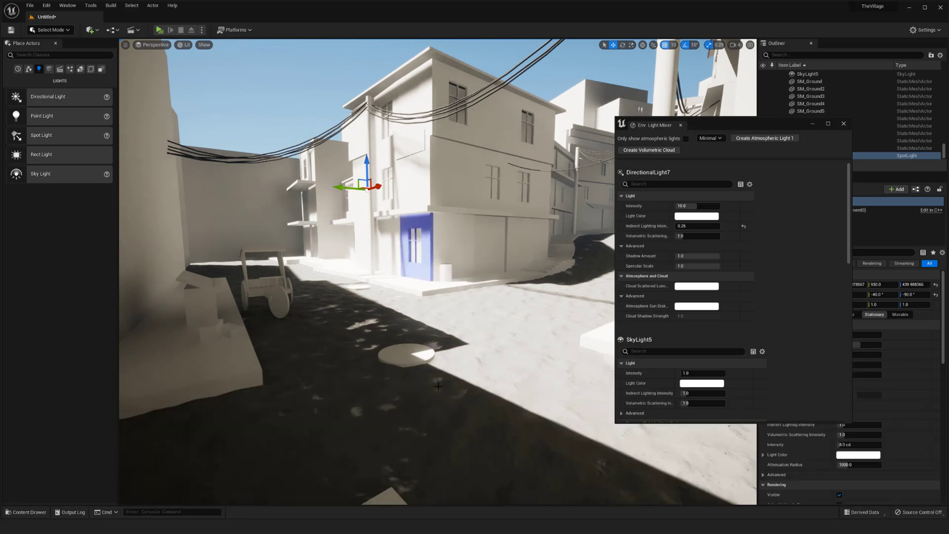
key(ctrl+z)
Apply the blue material to the corner building's ground-floor side wall beside the steps and inspect the colour it bounces onto them.
click(21, 512)
drag(444, 417, 523, 242)
key(w)
right_drag(524, 242, 564, 242)
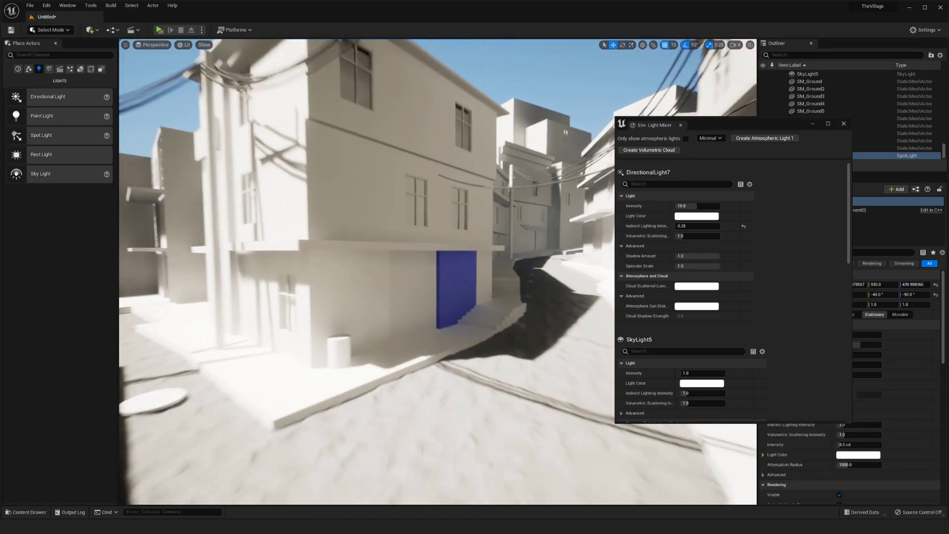
mouse_move(459, 286)
right_down()
mouse_move(487, 317)
mouse_move(463, 288)
right_up()
key(w)
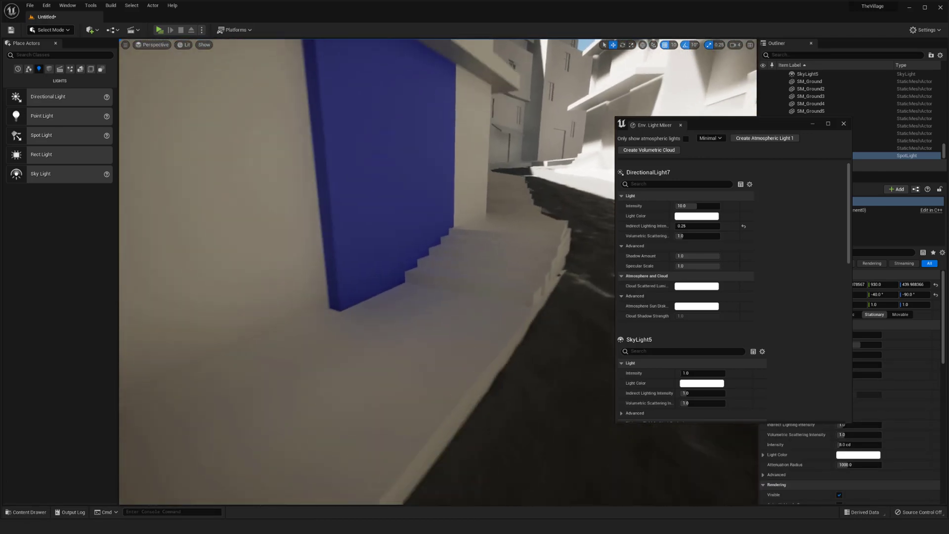
right_drag(415, 262, 405, 206)
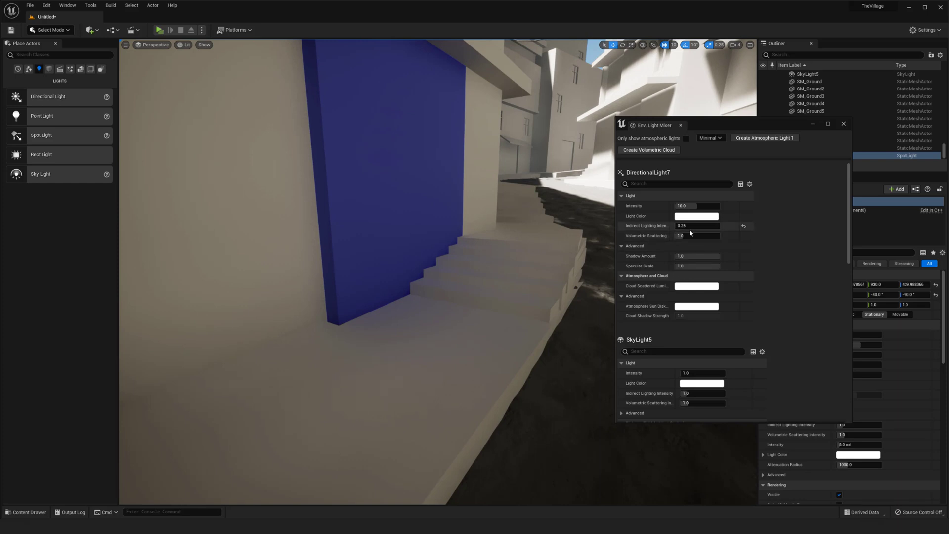
Try an indirect lighting intensity of 1.0 on the directional light, restore 0.25, and compare the blue bounce on the steps.
key(Return)
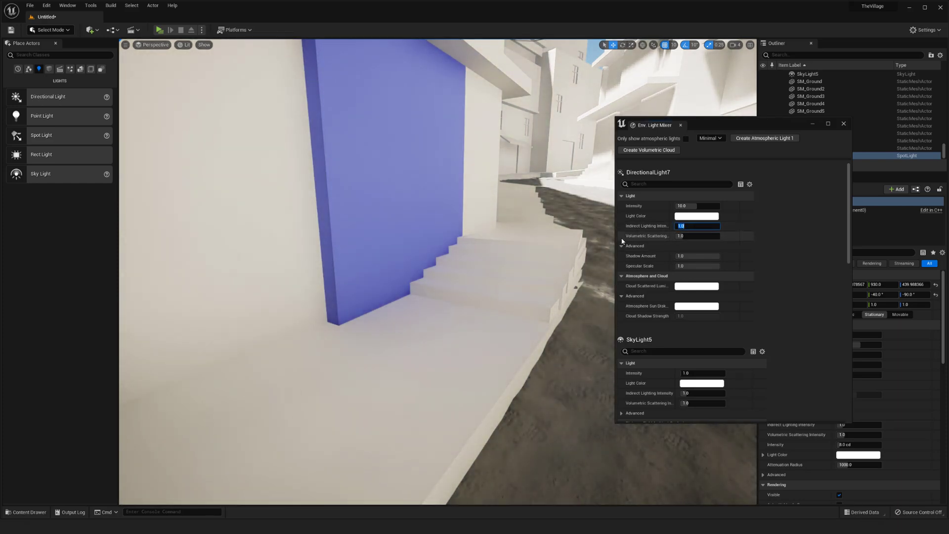
key(s)
right_drag(430, 332, 437, 326)
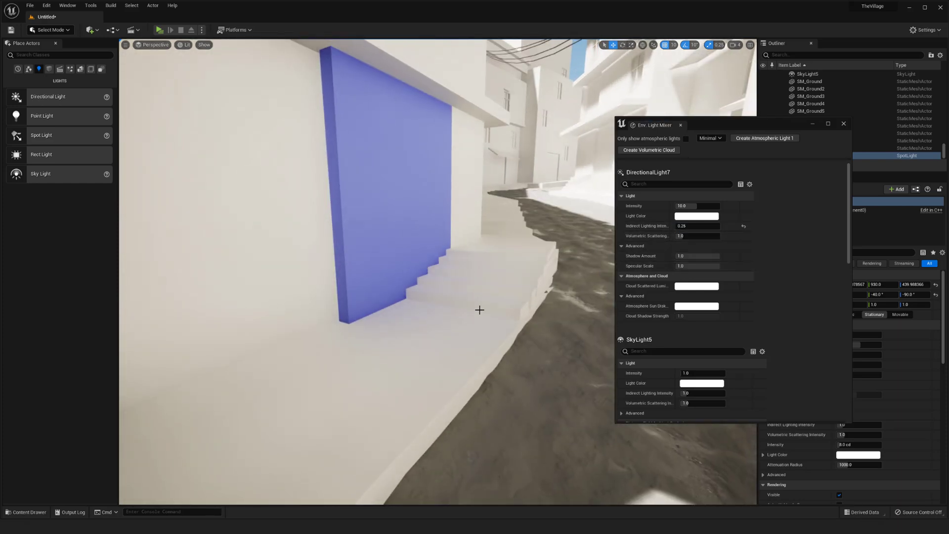
scroll(478, 309, up, 10)
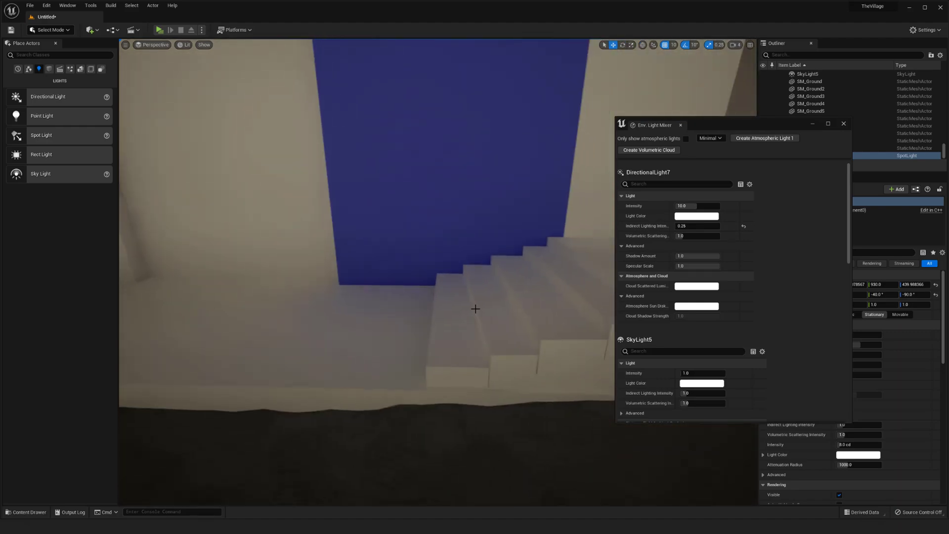
key(s)
right_drag(475, 309, 533, 265)
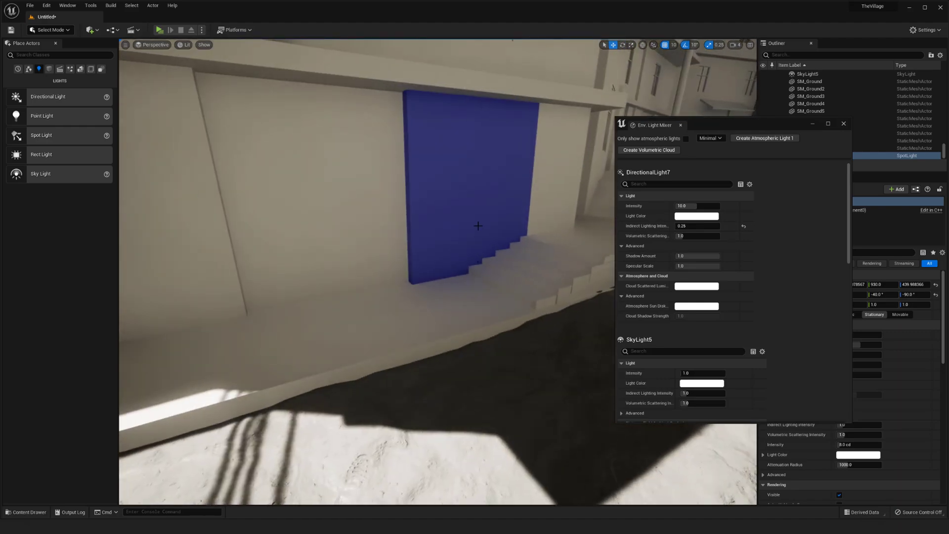
Move the blue wall out in front of the corner building's ground floor and rotate it about 30° towards the street.
click(477, 226)
key(s)
right_drag(478, 226, 508, 223)
drag(487, 255, 246, 307)
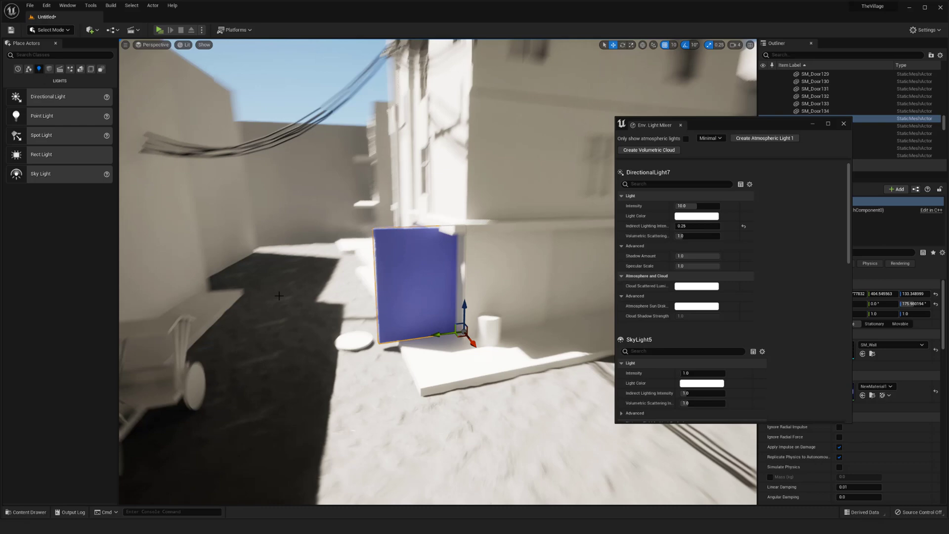
right_drag(279, 296, 271, 295)
drag(408, 252, 424, 324)
key(e)
mouse_move(437, 321)
right_down()
mouse_move(388, 321)
mouse_move(435, 321)
right_up()
drag(439, 325, 416, 326)
mouse_move(416, 326)
right_down()
mouse_move(435, 309)
mouse_move(416, 317)
right_up()
Set the directional light's indirect lighting intensity to 1.0 and examine the bounce around the rotated blue wall.
click(685, 226)
key(Return)
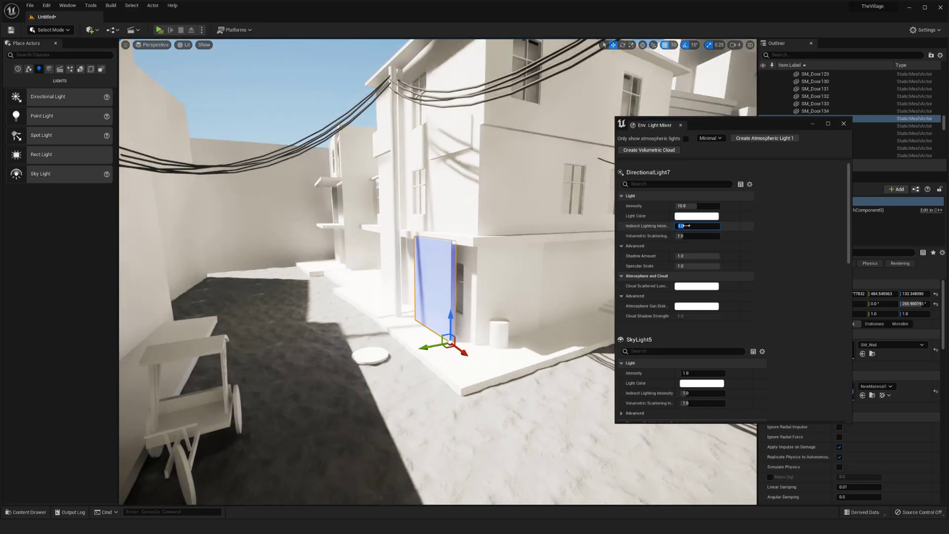
key(w)
right_drag(524, 269, 455, 292)
Examine the bounce light near the cart and corner building in Detail Lighting view mode, and return to Lit mode.
click(183, 45)
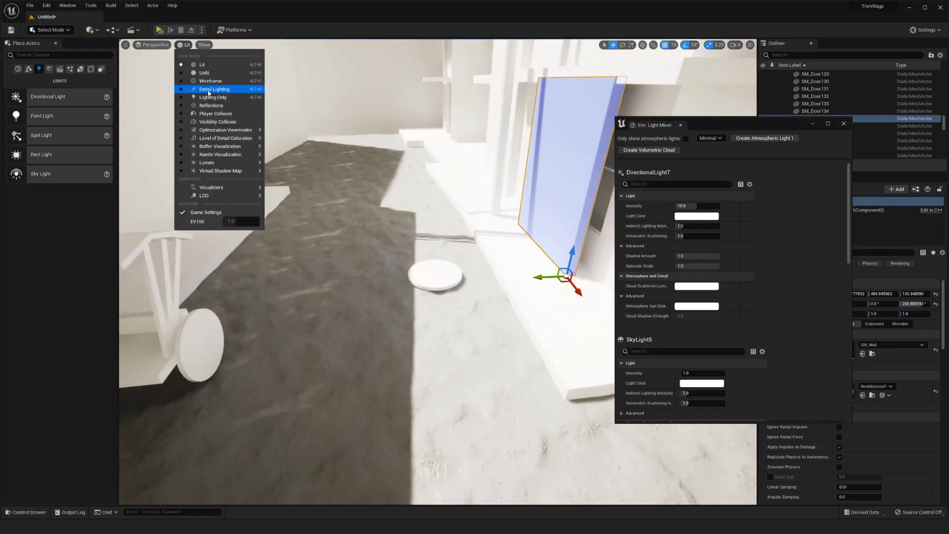
click(212, 87)
right_drag(280, 281, 356, 282)
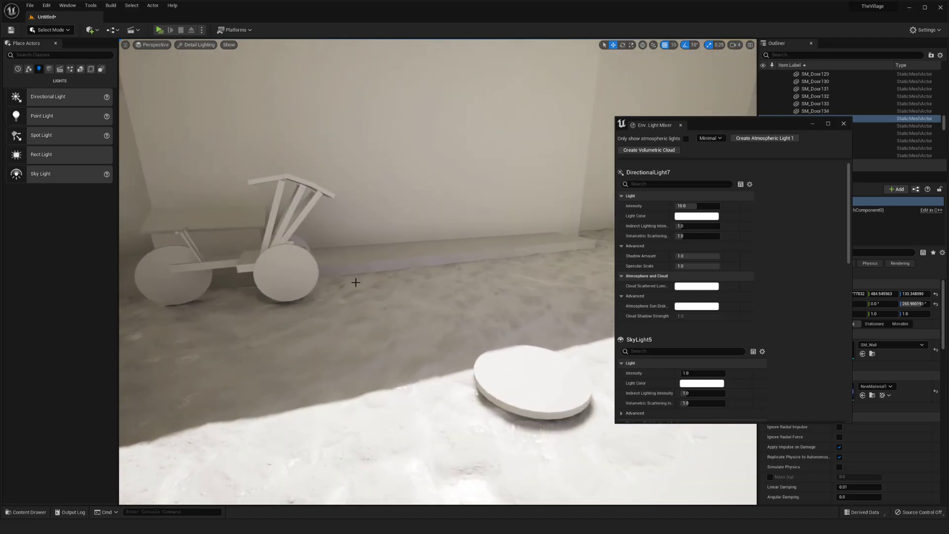
mouse_move(423, 294)
right_down()
mouse_move(435, 296)
mouse_move(426, 300)
right_up()
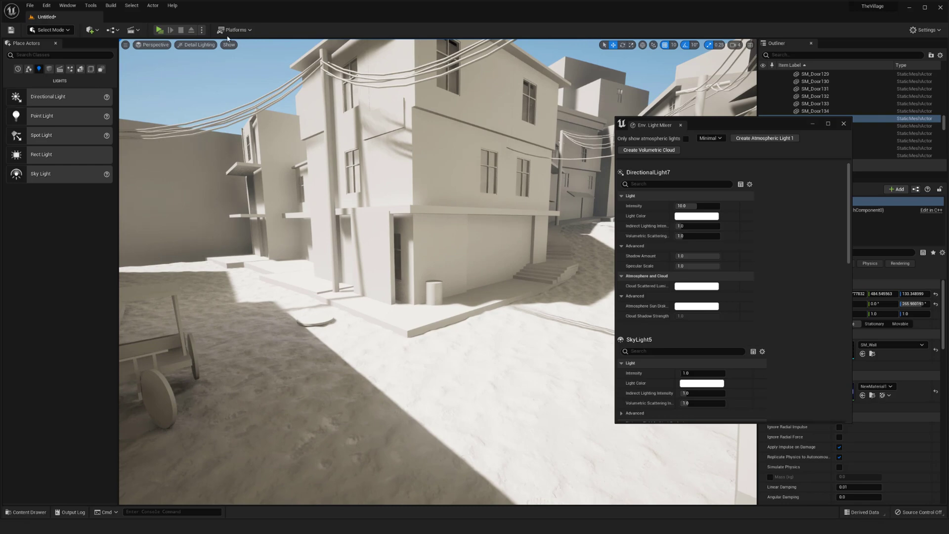
click(202, 47)
click(202, 65)
Turn off game view and delete the blue wall.
right_drag(346, 171, 330, 181)
key(g)
key(Delete)
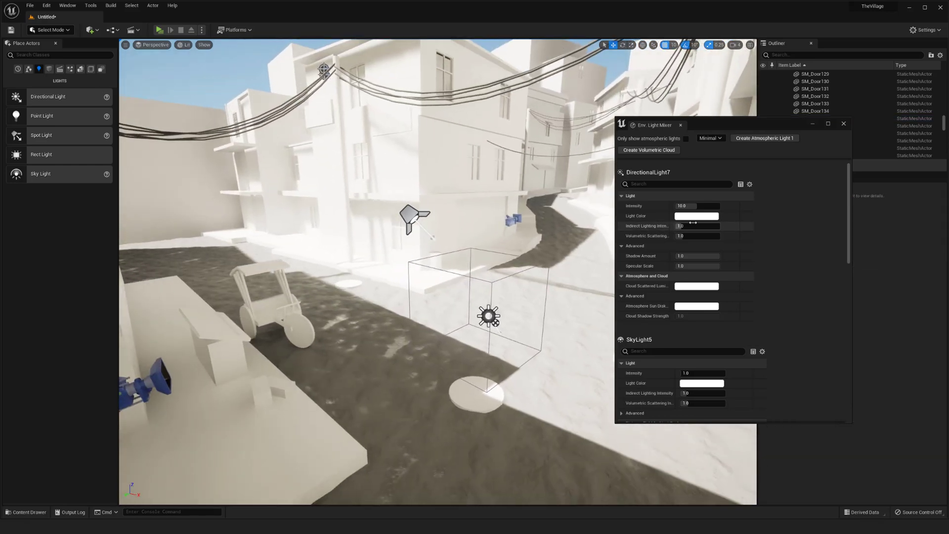
Set the directional light's indirect lighting intensity to 0.25 and inspect the shadows across the street and corner building.
click(693, 225)
text(.25)
key(Return)
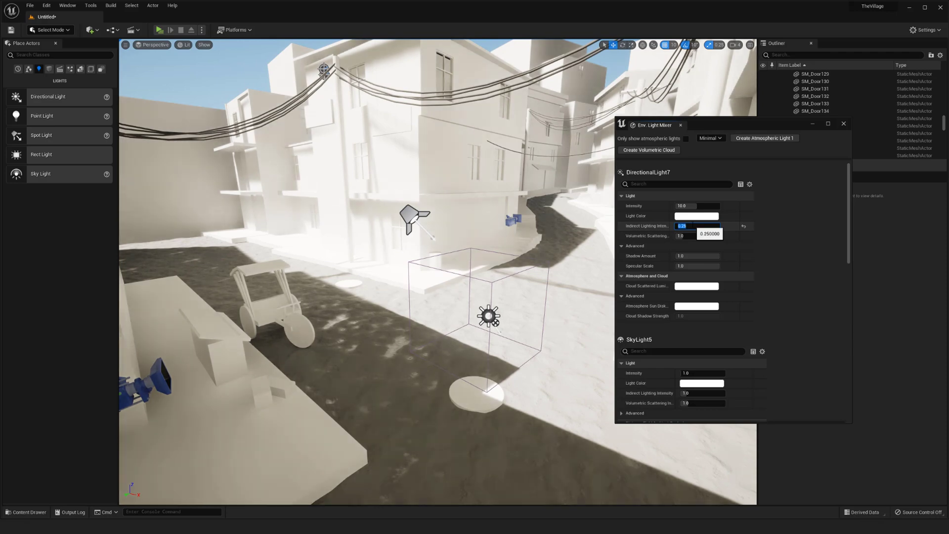
mouse_move(435, 215)
right_down()
mouse_move(447, 224)
mouse_move(437, 216)
right_up()
key(g)
key(g)
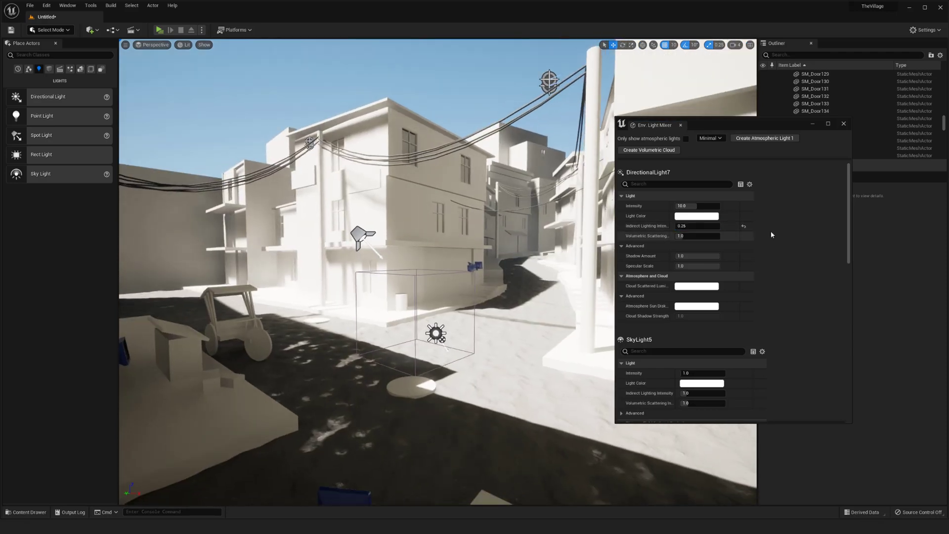
key(s)
right_drag(499, 237, 506, 233)
right_drag(437, 215, 437, 215)
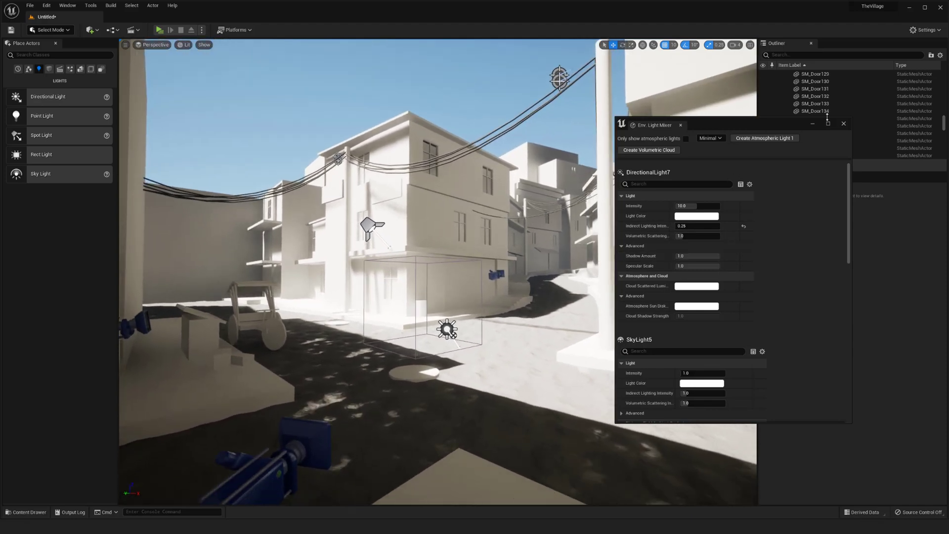
Reposition the Env. Light Mixer window and set the directional light's intensity to 7.
drag(782, 131, 759, 188)
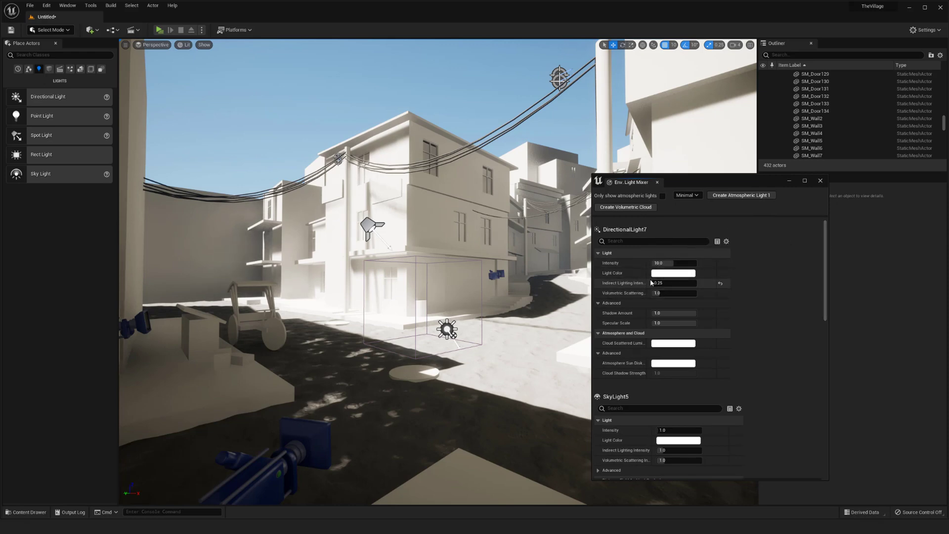
click(671, 264)
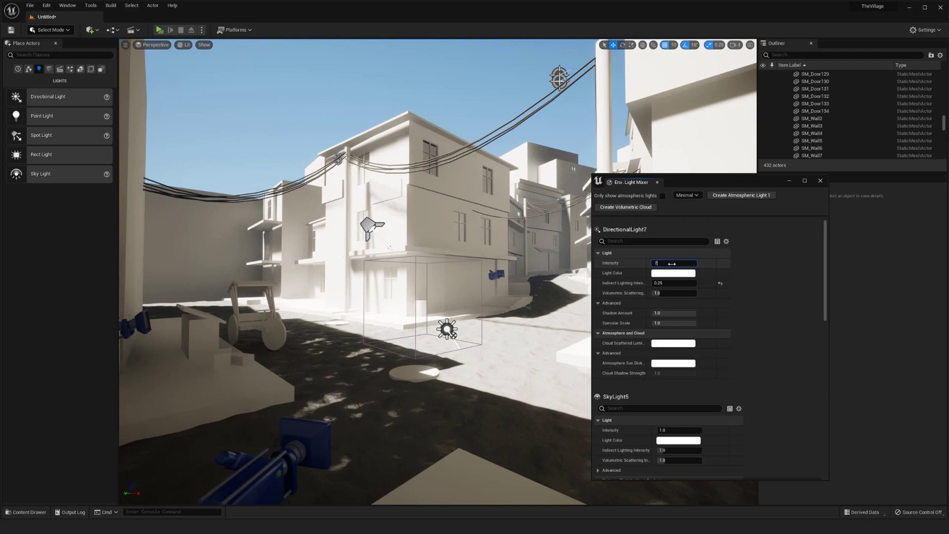
text(7)
key(Return)
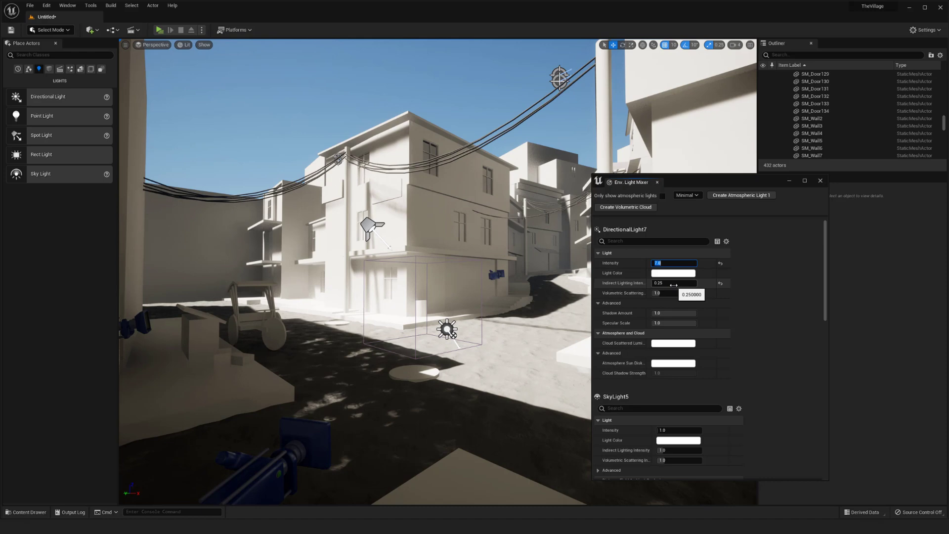
Delete the spot light in front of the corner building.
click(374, 232)
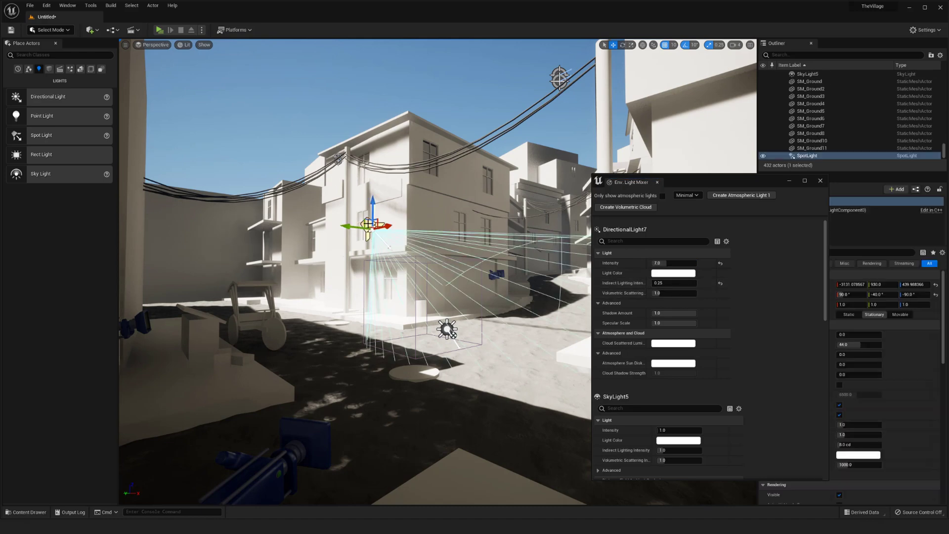
key(Delete)
mouse_move(370, 224)
right_down()
mouse_move(377, 231)
mouse_move(367, 241)
right_up()
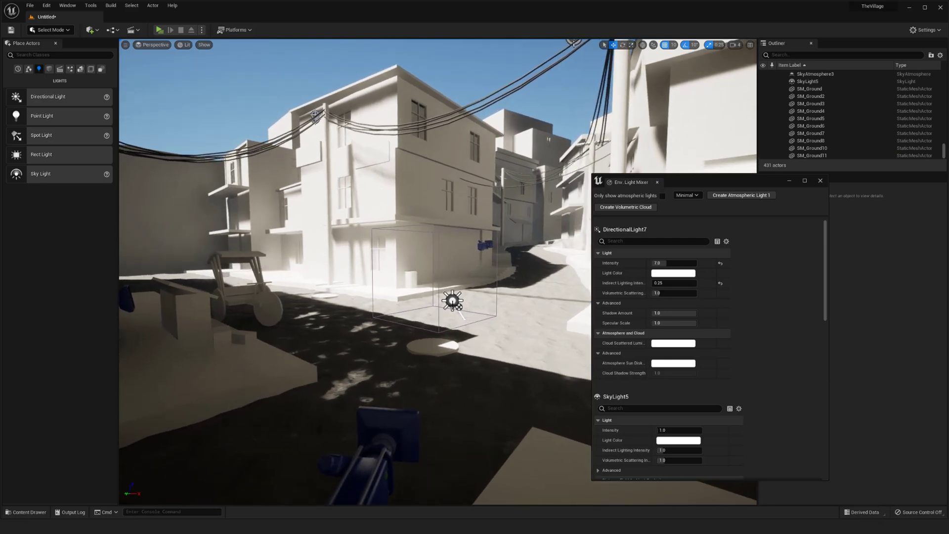
Show the mixer's Normal detail level, enable Use Temperature on the directional light, and lower its temperature for warmer sunlight.
click(684, 197)
click(689, 215)
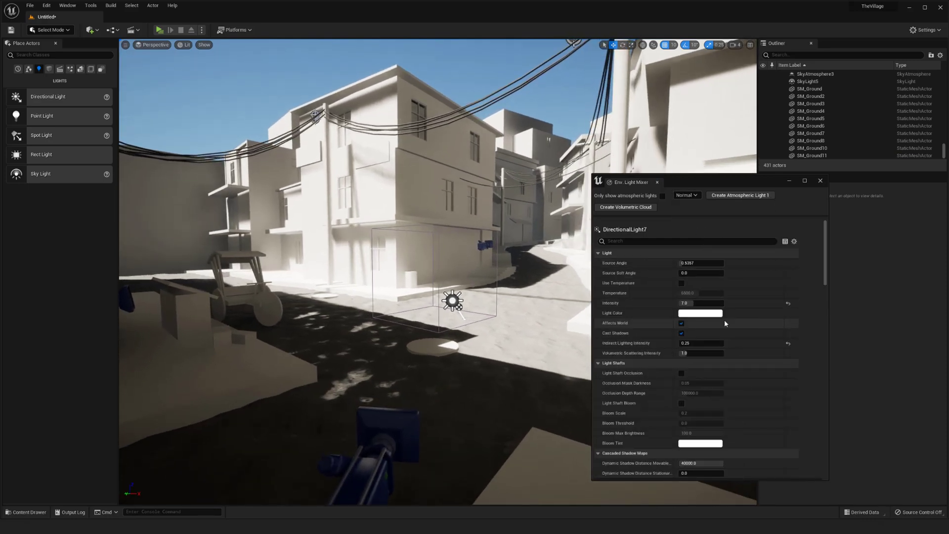
click(681, 284)
click(696, 292)
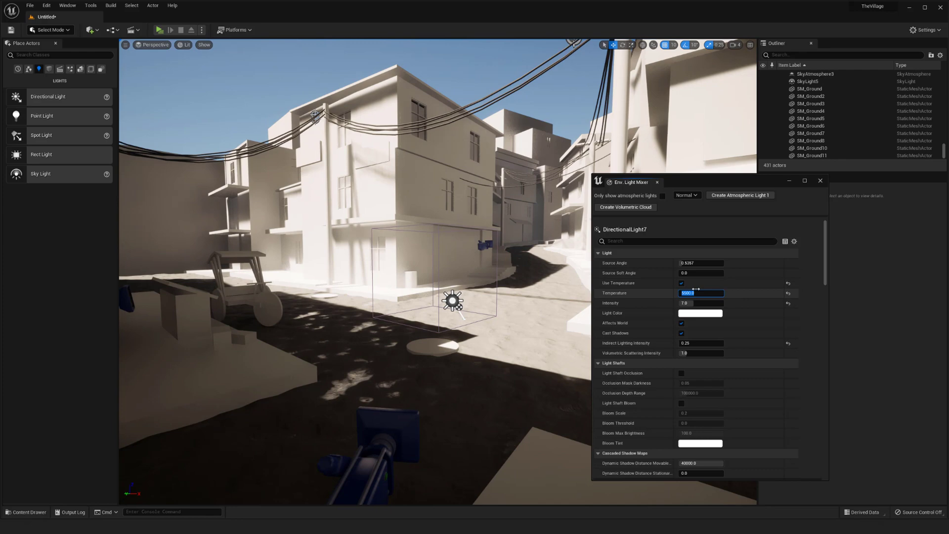
mouse_move(507, 293)
right_down()
mouse_move(496, 281)
mouse_move(501, 293)
right_up()
key(g)
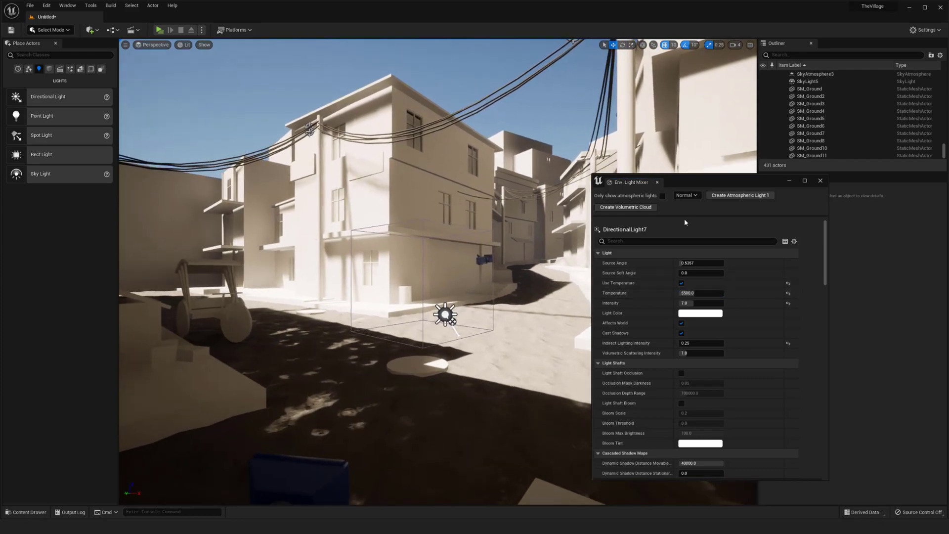
Return the Env. Light Mixer to the Minimal detail level and review the street and directional light settings.
click(686, 195)
click(683, 202)
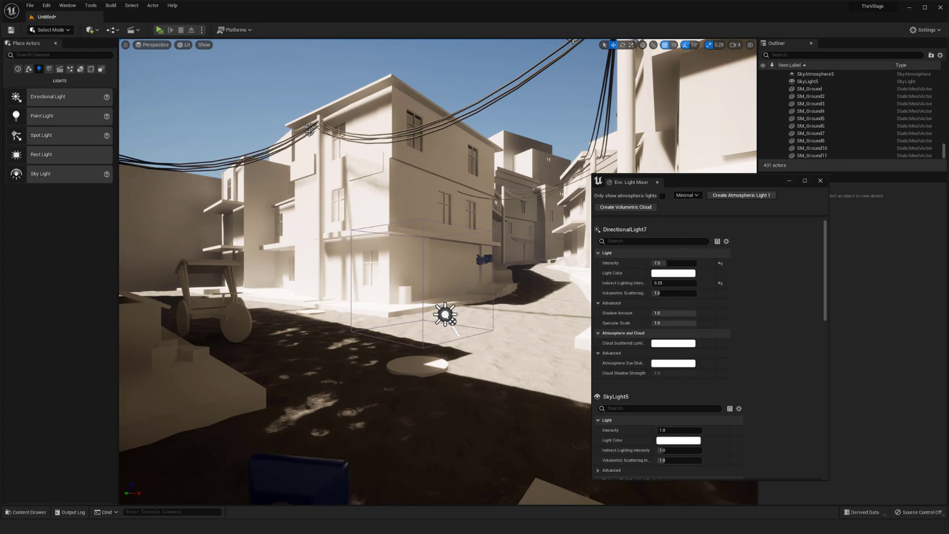
right_drag(548, 307, 544, 308)
mouse_move(827, 238)
mouse_down()
mouse_move(822, 284)
mouse_move(822, 234)
mouse_up()
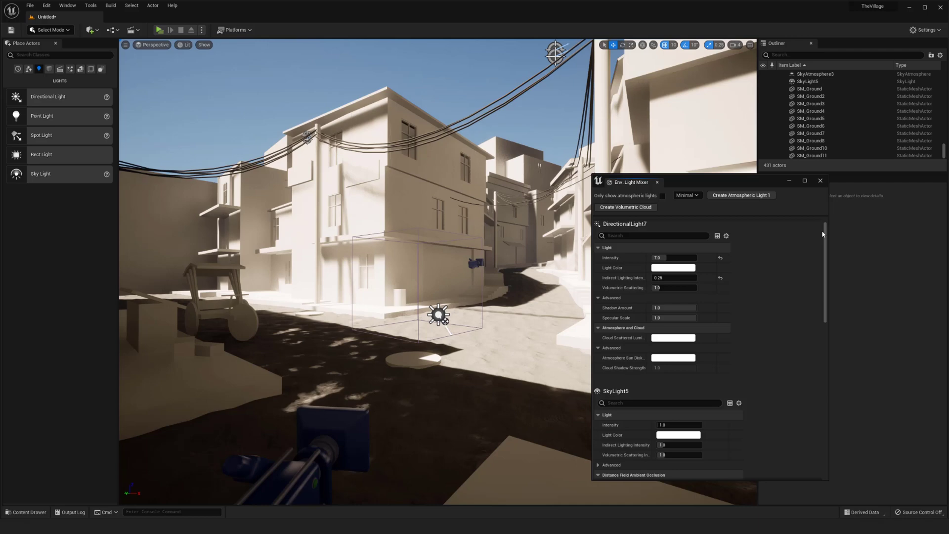
drag(823, 233, 826, 231)
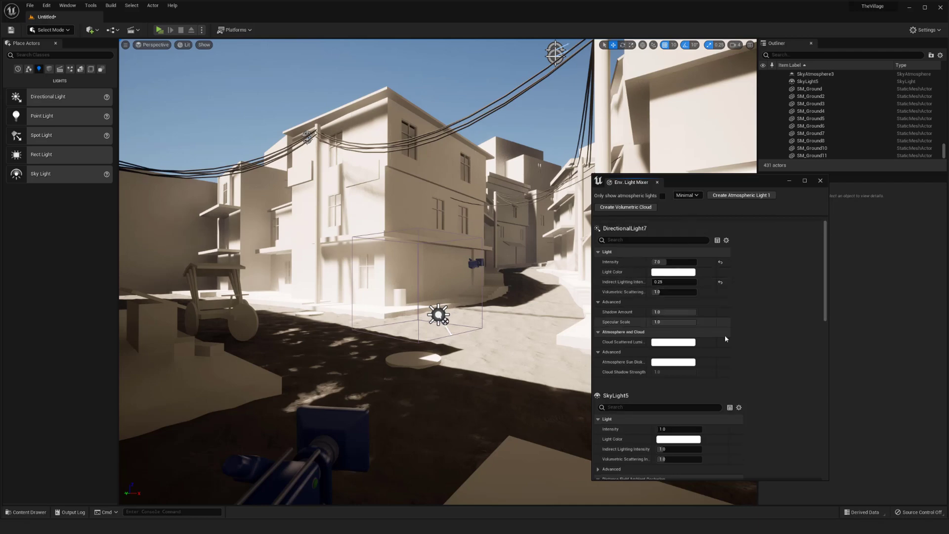
Try an intensity of 2 on the sky light, restore it to 1, and inspect the shaded areas of the street.
drag(825, 295, 826, 312)
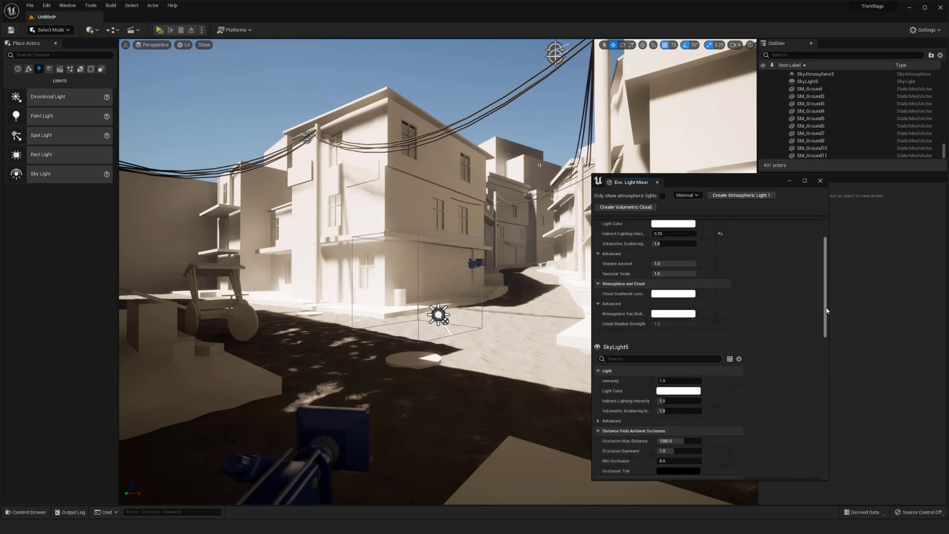
click(683, 381)
text(2)
key(Return)
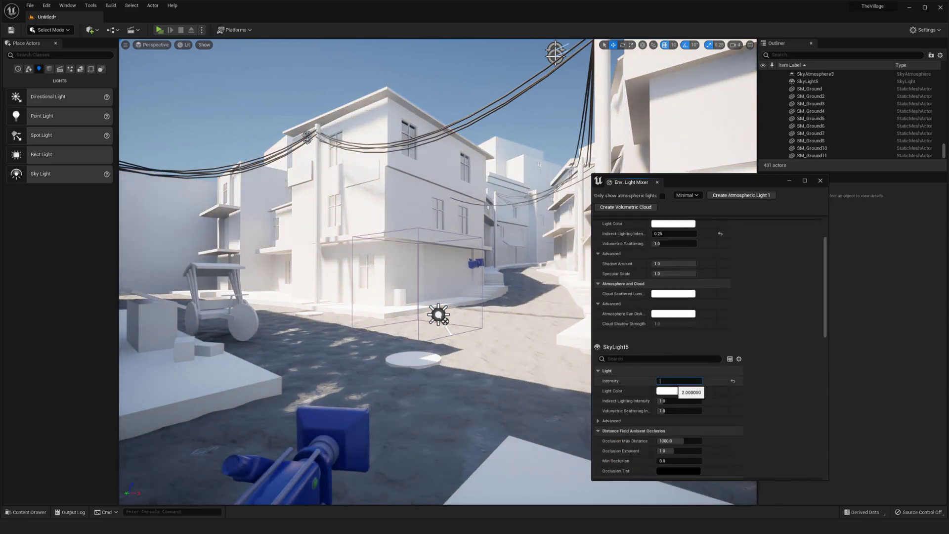
text(1)
key(Return)
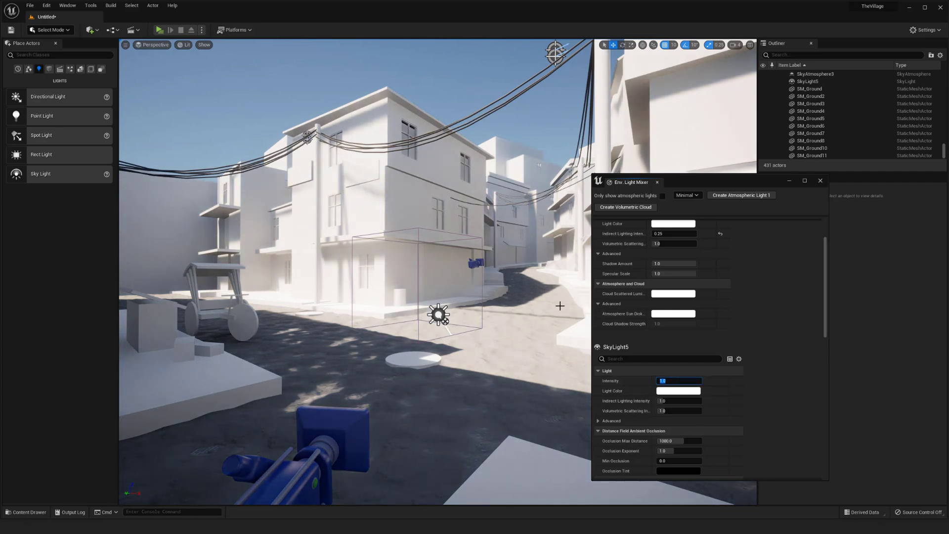
middle_drag(529, 313, 518, 321)
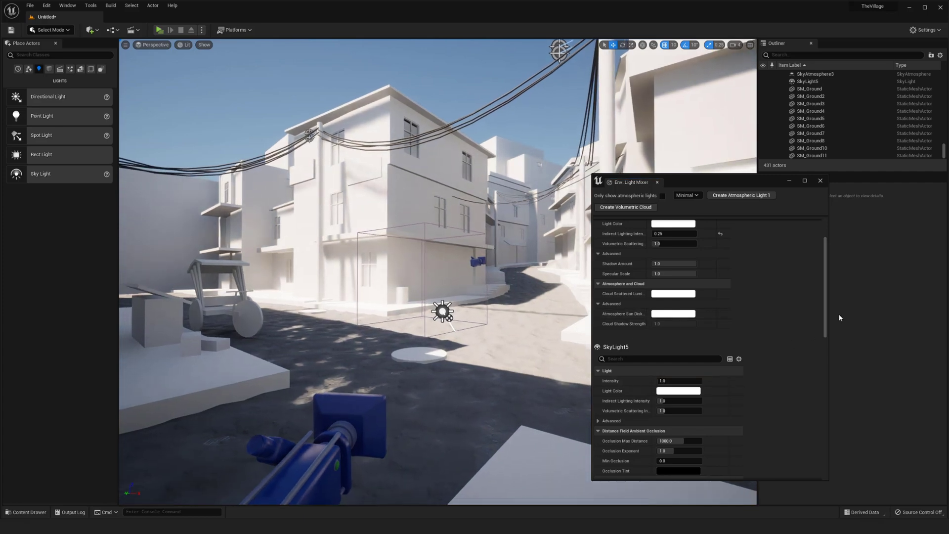
Set the exponential height fog's density to 1 and inspect the haze over the village.
scroll(826, 297, down, 2)
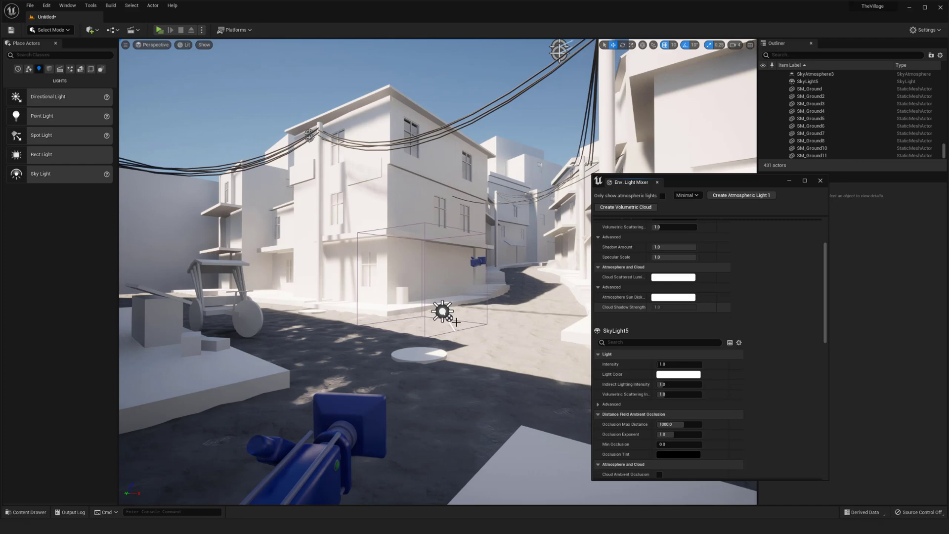
drag(827, 291, 829, 418)
click(672, 376)
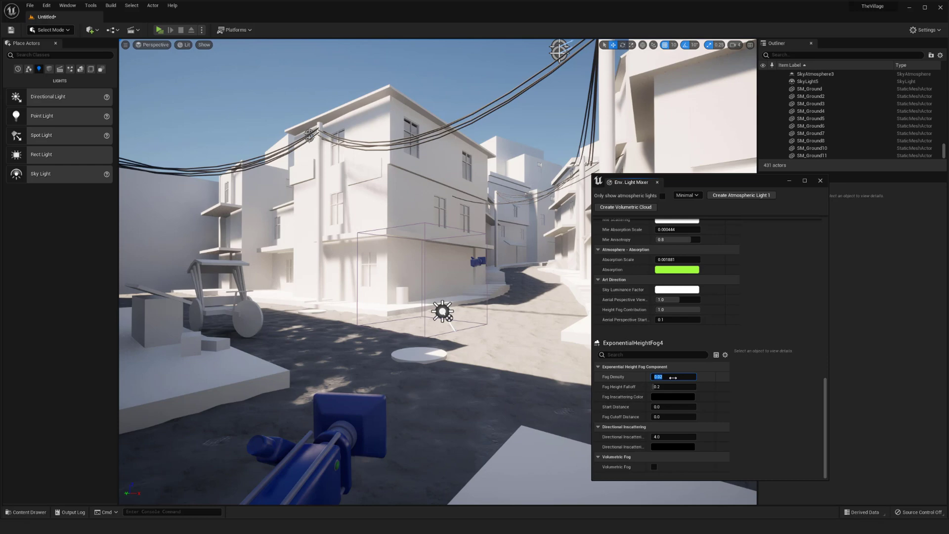
text(1)
key(Return)
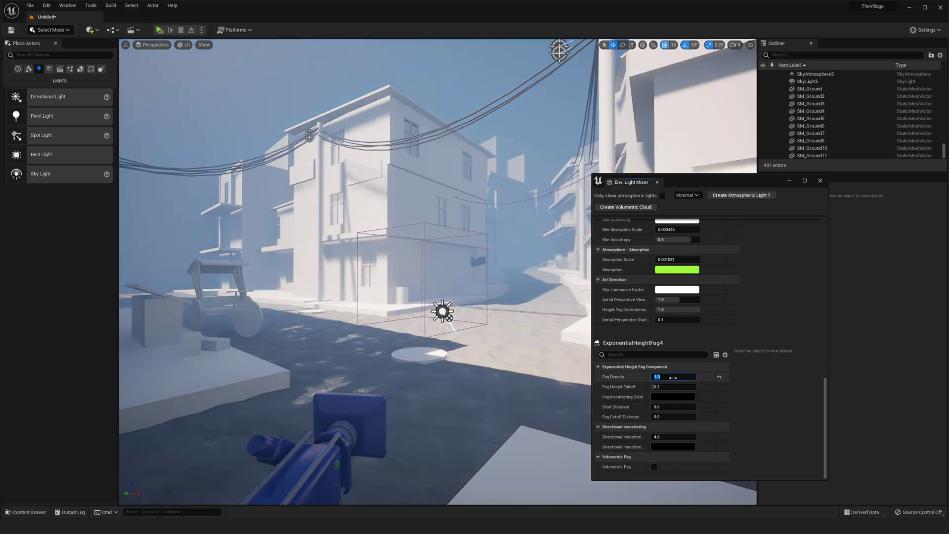
scroll(473, 266, up, 3)
middle_drag(474, 267, 487, 279)
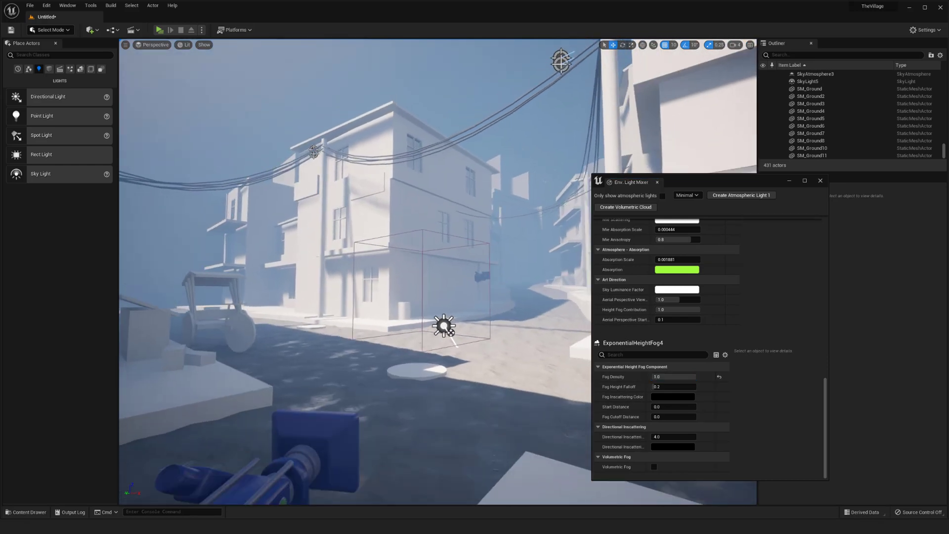
Set the exponential height fog's density to 0.2 and check the haze down the street.
click(684, 377)
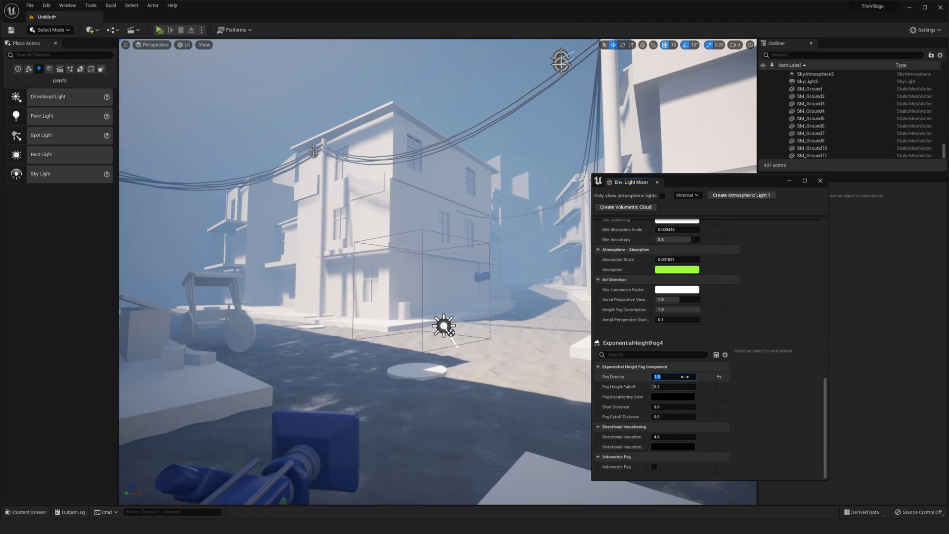
key(Return)
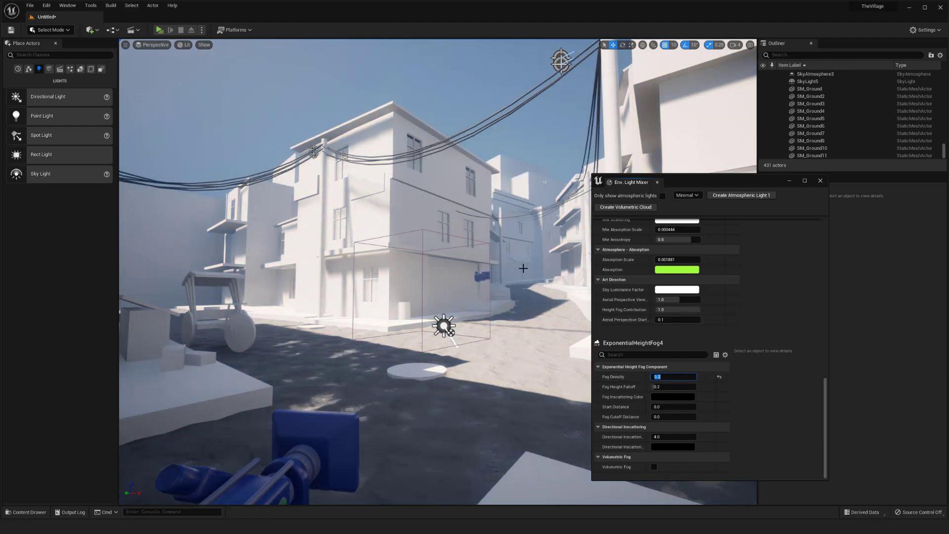
mouse_move(519, 267)
right_down()
mouse_move(537, 274)
mouse_move(504, 264)
mouse_move(527, 277)
mouse_move(521, 270)
right_up()
middle_drag(522, 263, 527, 272)
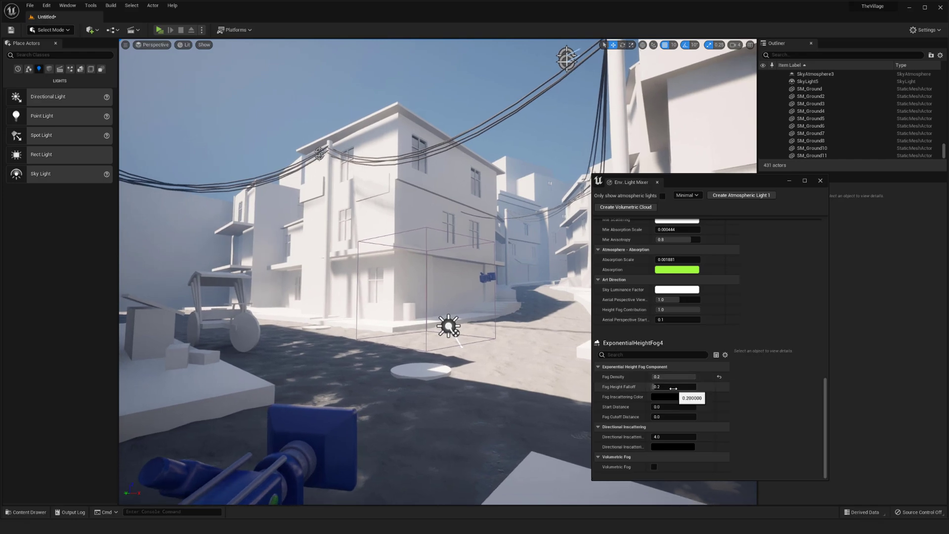
Set the exponential height fog's height falloff to 2 and inspect the haze around the village buildings.
mouse_move(675, 387)
mouse_down()
mouse_move(707, 387)
mouse_move(676, 386)
mouse_move(697, 387)
mouse_move(671, 406)
mouse_move(697, 406)
mouse_move(651, 406)
mouse_move(697, 417)
mouse_move(653, 416)
mouse_up()
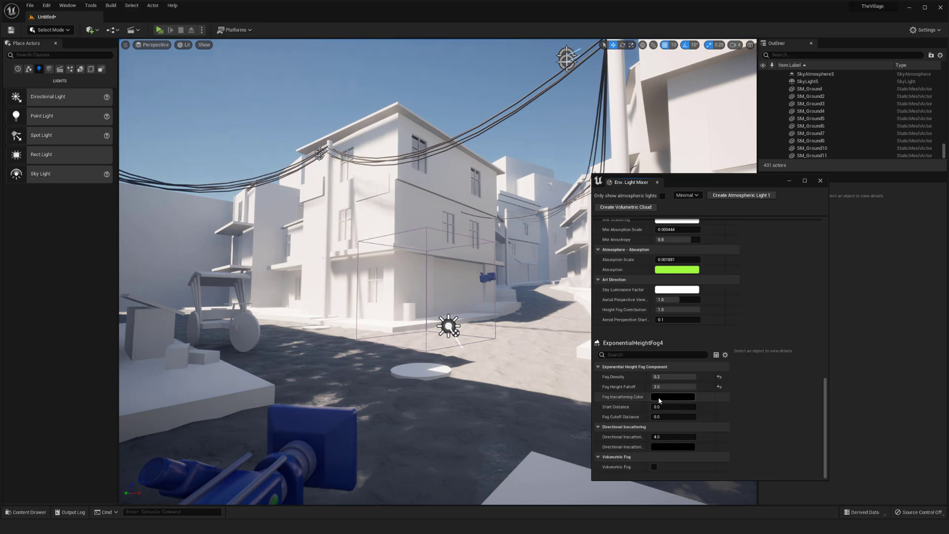
key(d)
mouse_move(521, 358)
right_down()
mouse_move(511, 358)
mouse_move(537, 358)
right_up()
key(a)
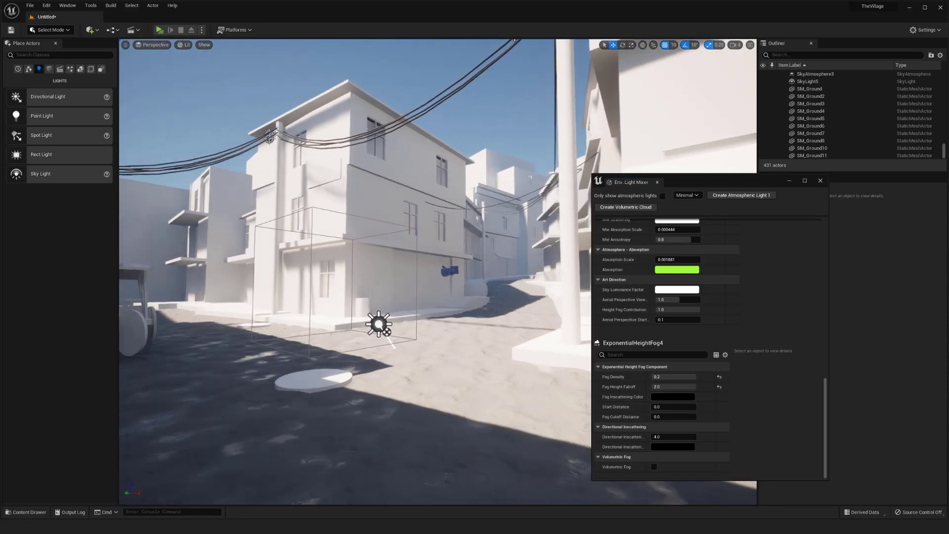
right_drag(425, 273, 425, 273)
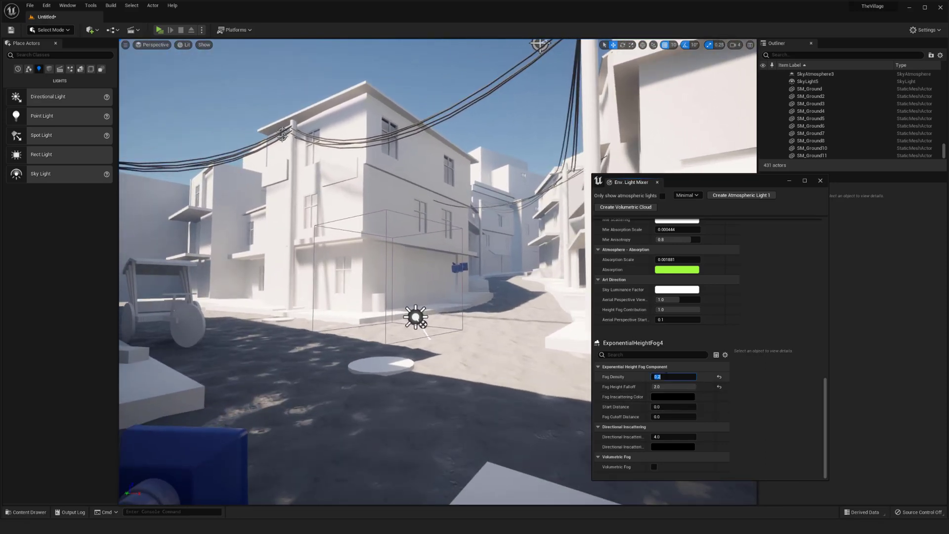
Reduce the exponential height fog's density to 0.1 and check the street from farther back and close up.
click(666, 375)
text(.1)
key(Return)
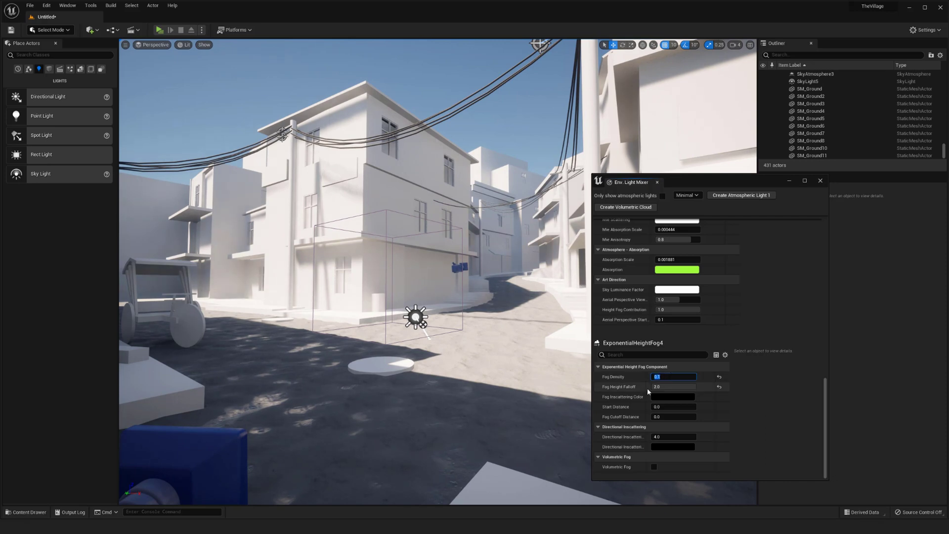
key(s)
right_drag(494, 341, 435, 328)
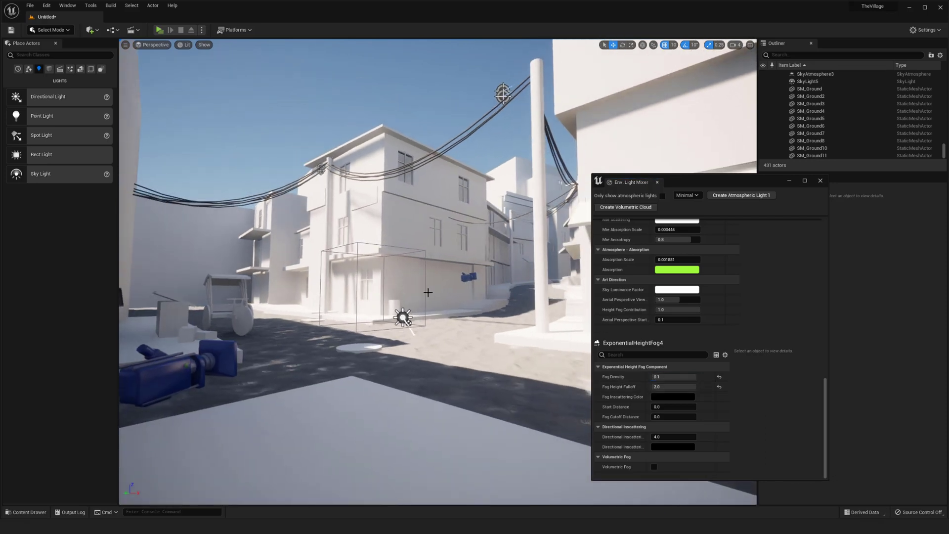
key(w)
right_drag(428, 292, 505, 349)
key(a)
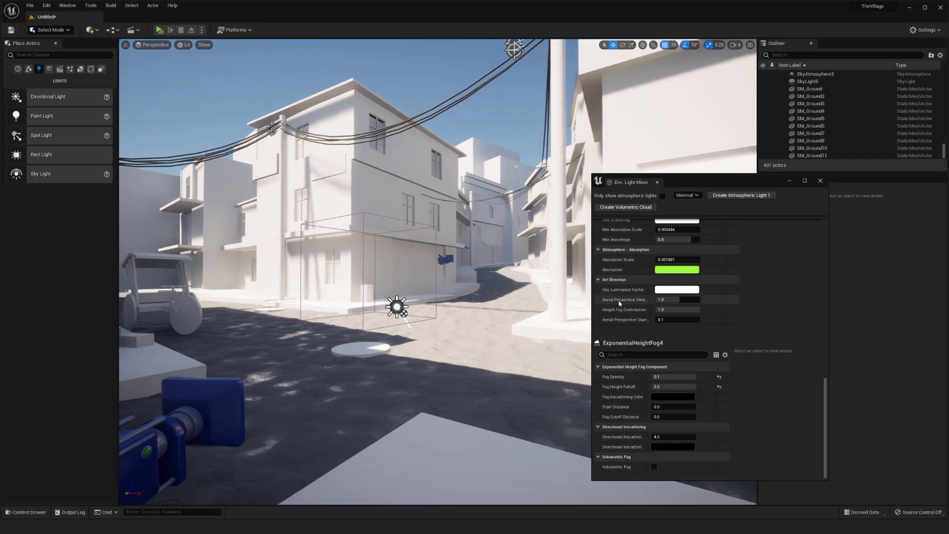
Switch the Env. Light Mixer to the Normal detail level and bring up the exponential height fog's settings.
click(680, 198)
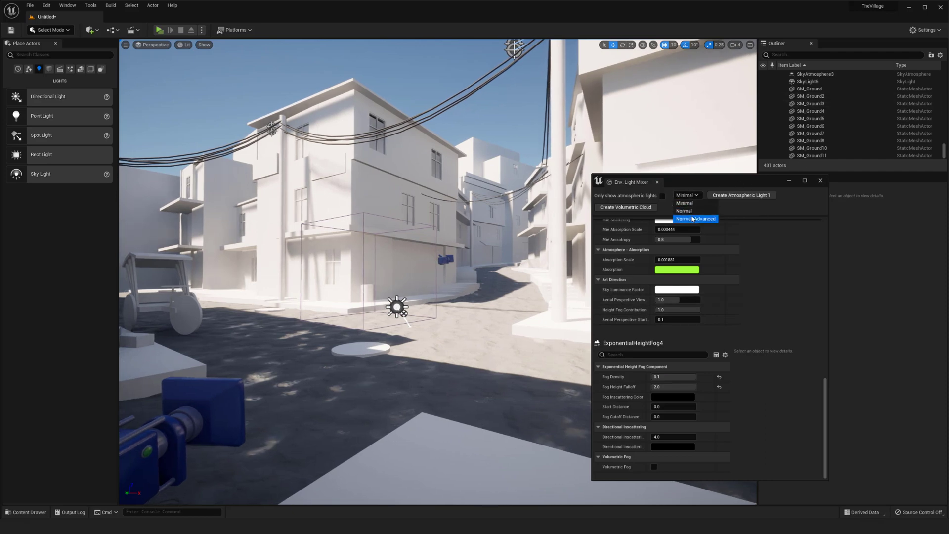
click(688, 217)
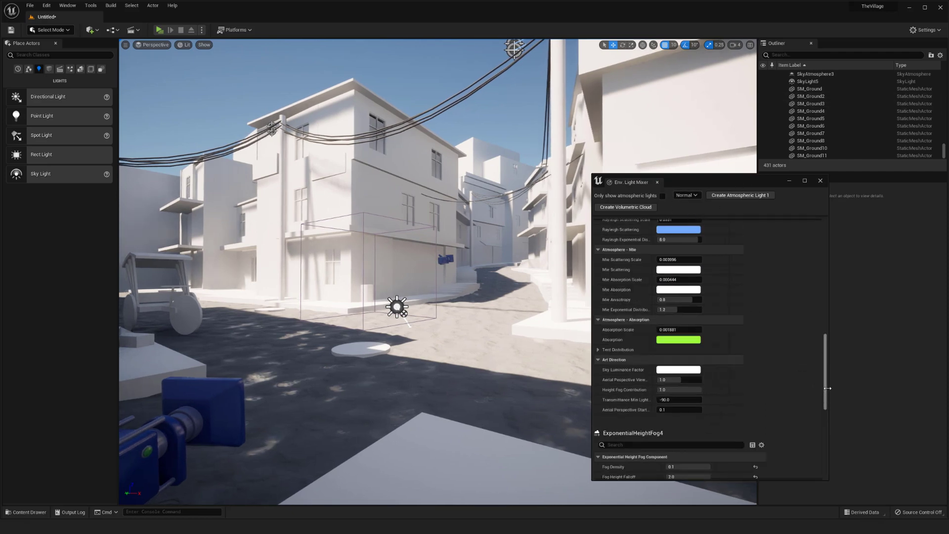
scroll(828, 388, down, 5)
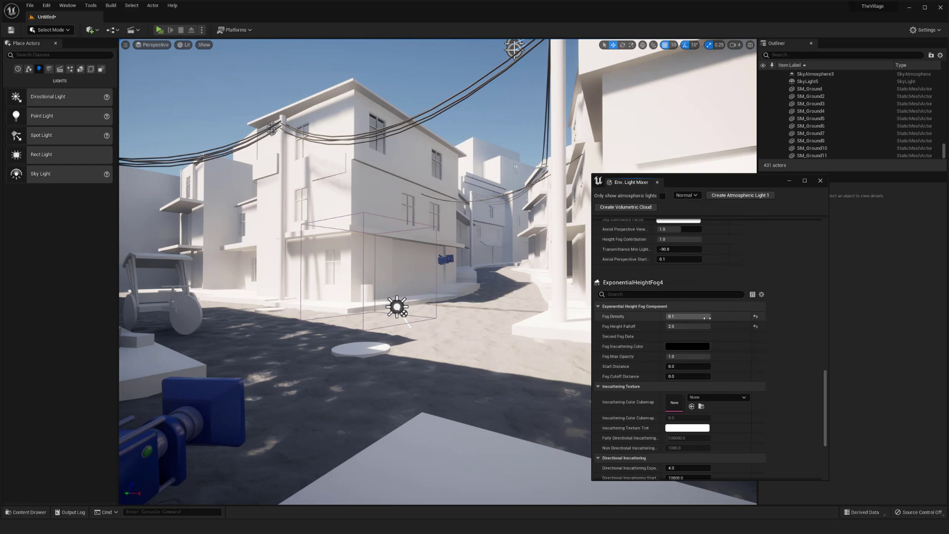
drag(703, 317, 732, 316)
Examine the street from several viewpoints and review the height fog's inscattering and volumetric fog settings.
key(s)
right_drag(487, 316, 473, 314)
key(w)
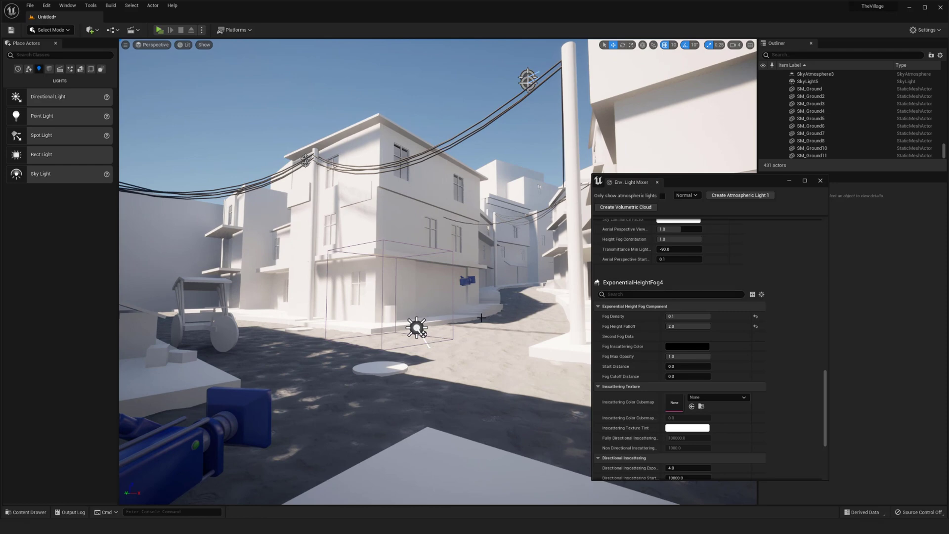
key(s)
right_drag(461, 317, 492, 329)
key(w)
key(a)
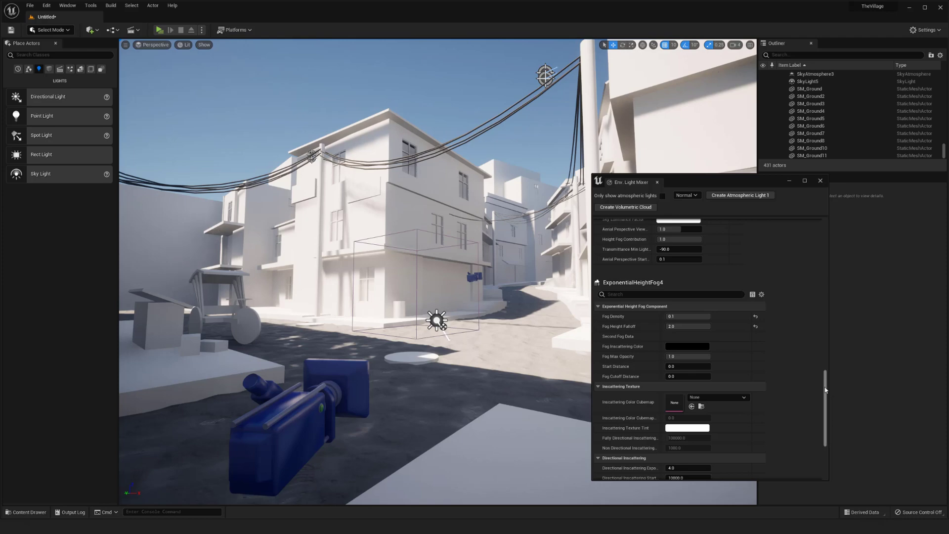
scroll(825, 390, down, 5)
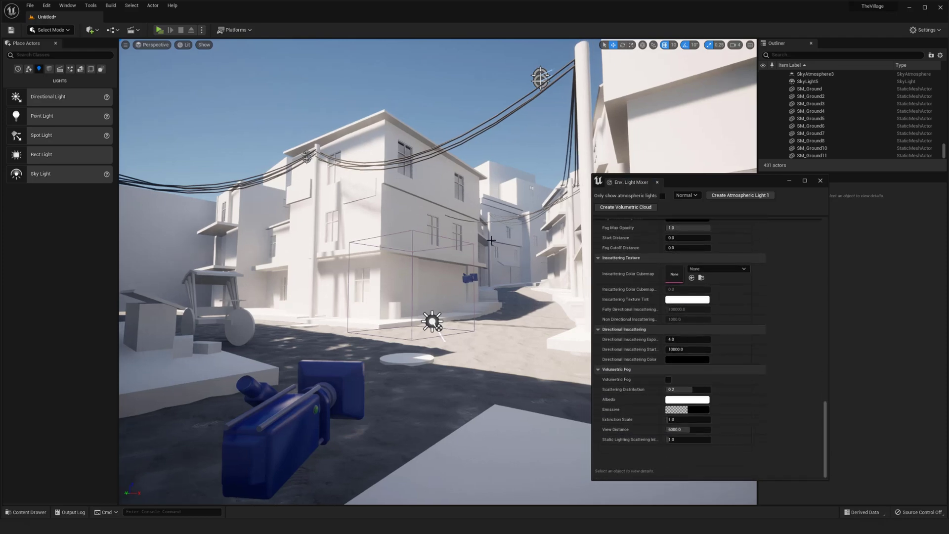
middle_drag(449, 295, 441, 296)
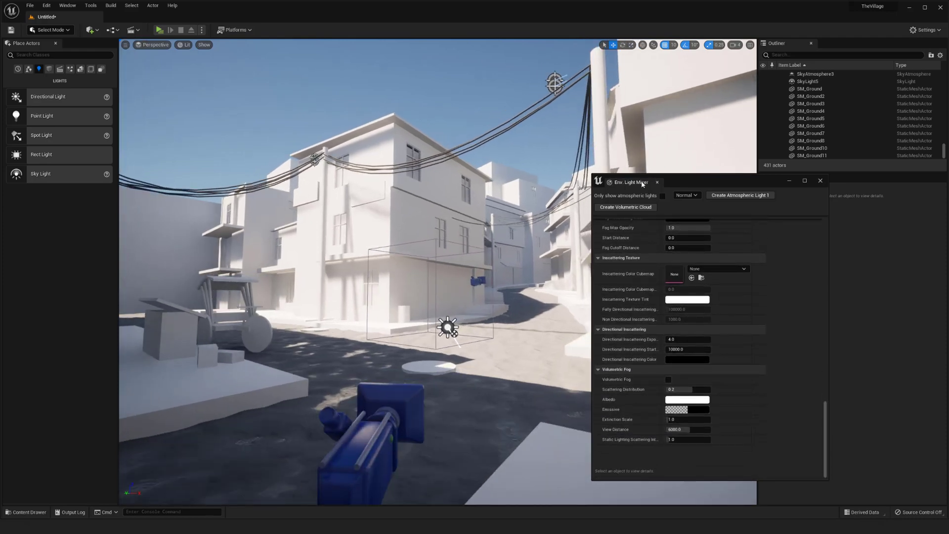
Widen the Env. Light Mixer window until the directional light and sky light settings sit side by side, and review them.
drag(642, 184, 418, 134)
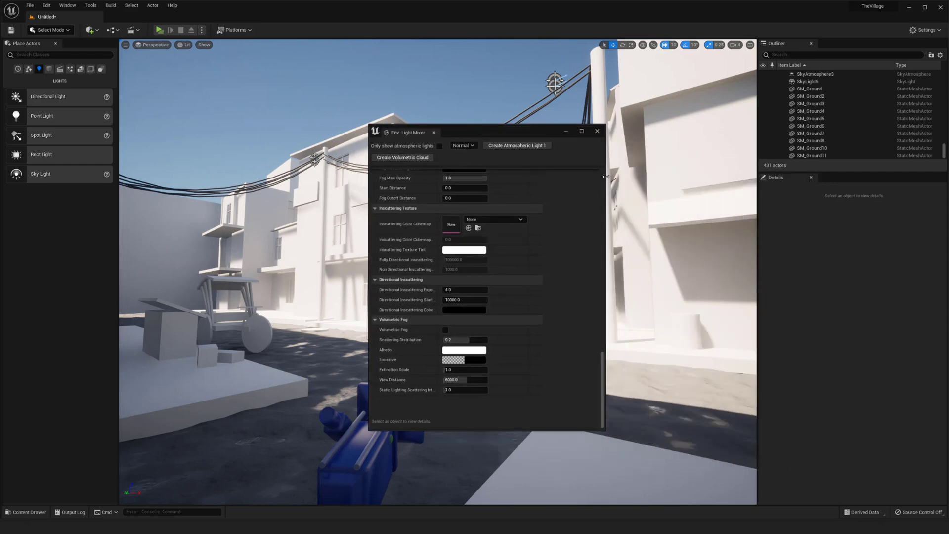
drag(606, 177, 797, 184)
drag(671, 132, 779, 167)
scroll(738, 300, up, 15)
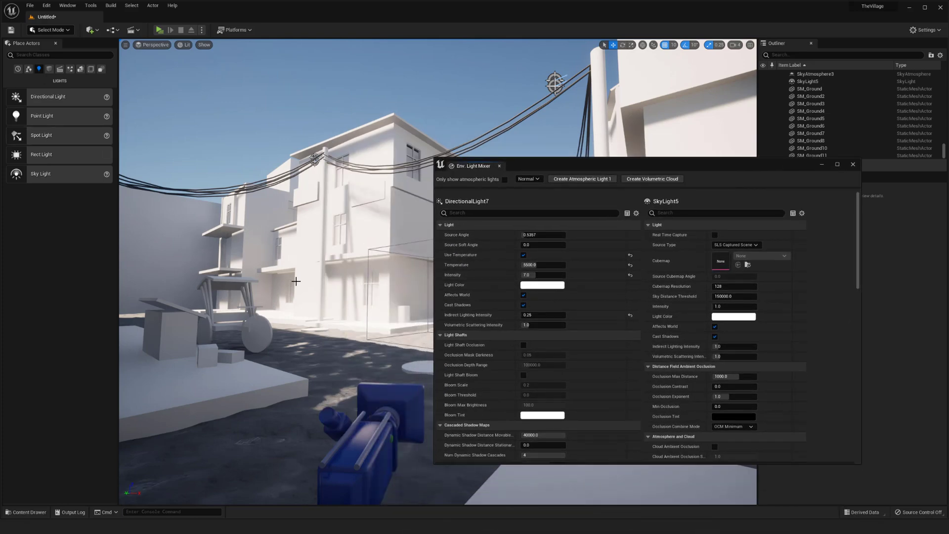
mouse_move(858, 215)
mouse_down()
mouse_move(865, 372)
mouse_move(864, 198)
mouse_up()
right_drag(353, 311, 390, 324)
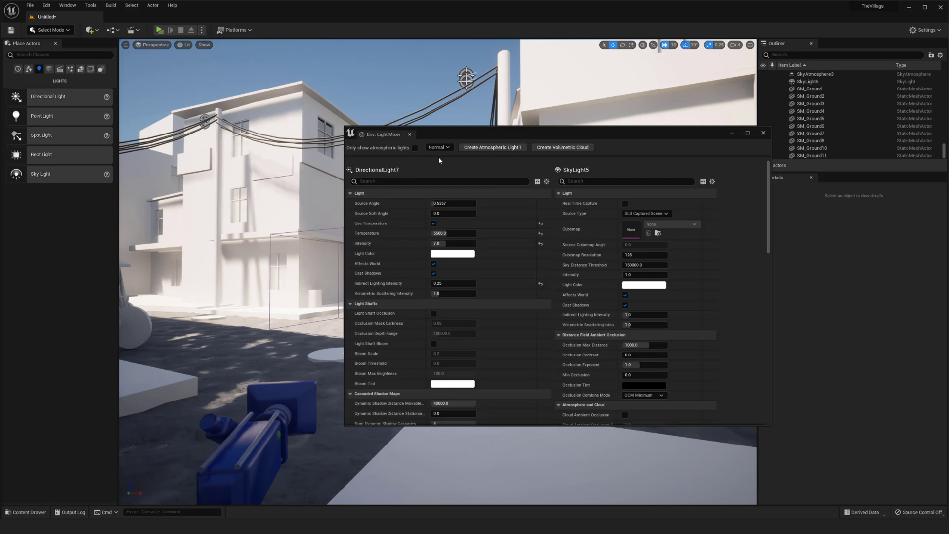
Narrow the Env. Light Mixer window and move it clear of the street view.
drag(510, 133, 551, 173)
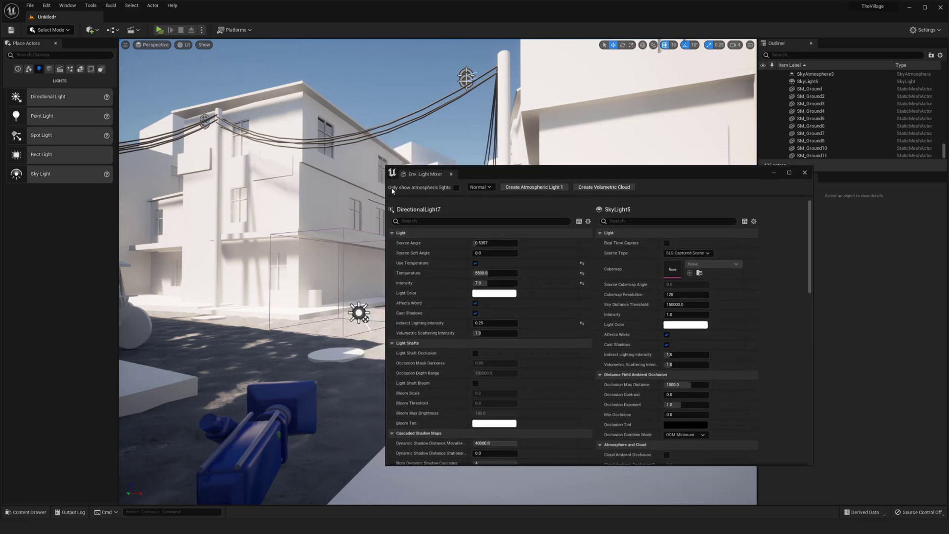
drag(385, 187, 461, 187)
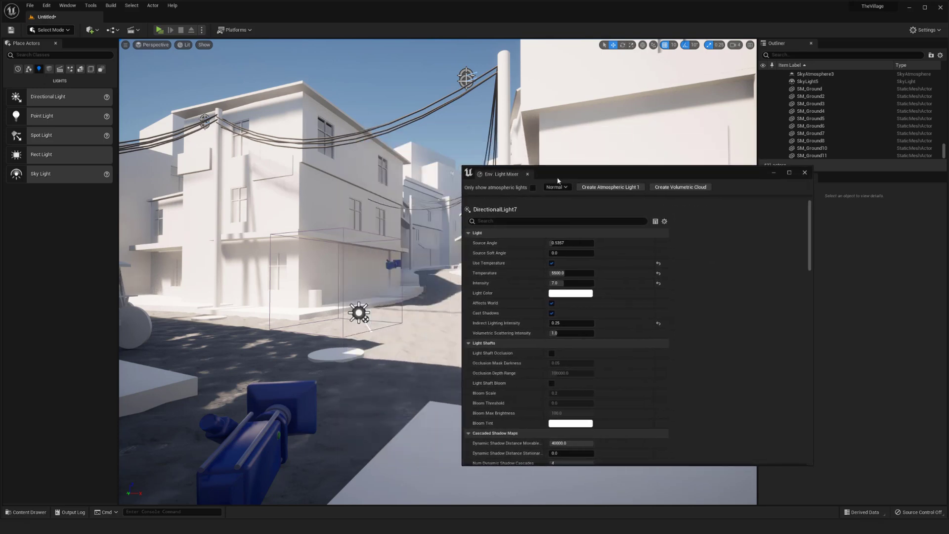
drag(565, 174, 668, 193)
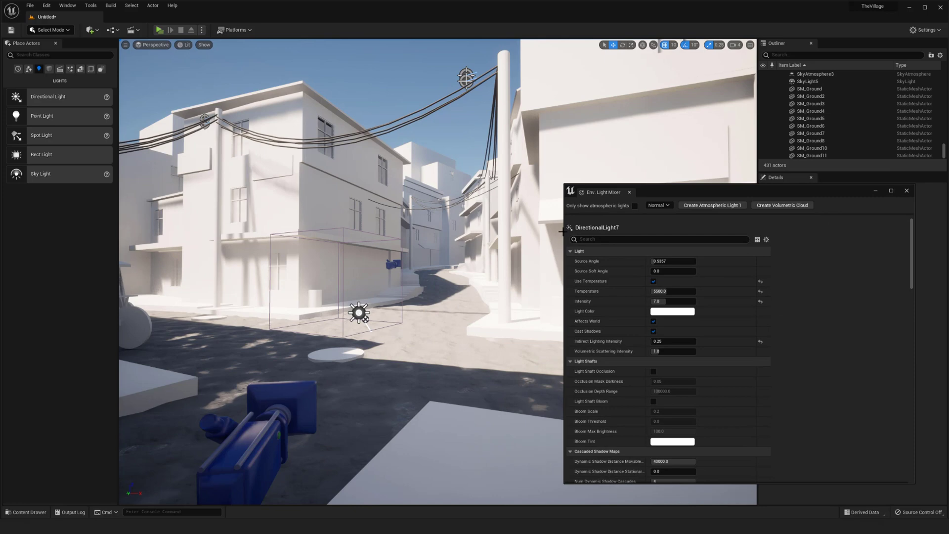
Look at the street in game view without the light and camera icons, and return to the normal editor view.
click(563, 231)
right_drag(596, 174, 578, 173)
key(g)
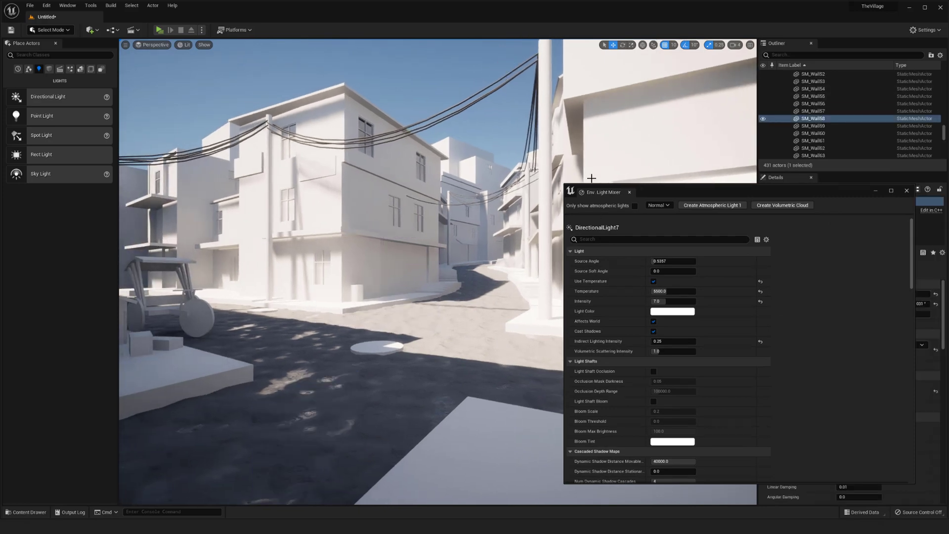
key(g)
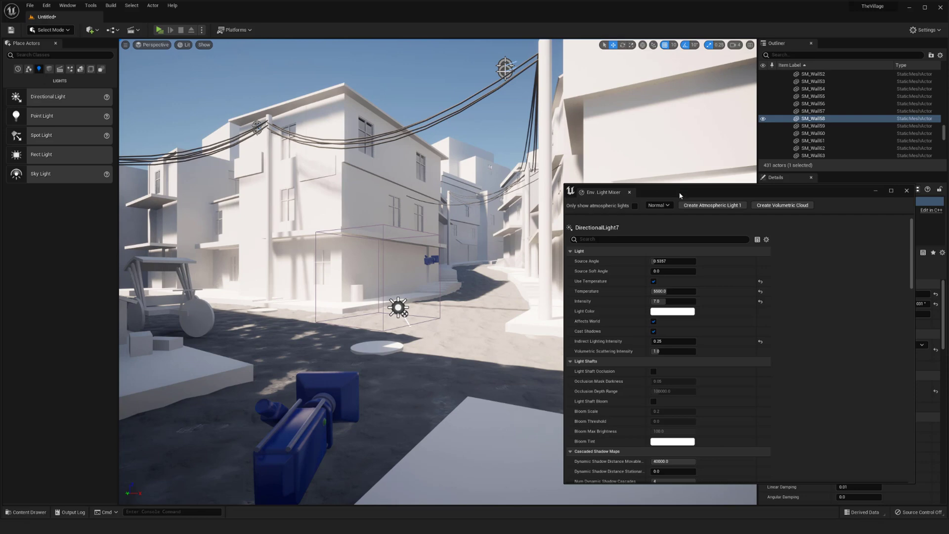
Return the Env. Light Mixer to the Minimal detail level and review the directional light, sky light, atmosphere and fog settings.
click(659, 205)
click(663, 211)
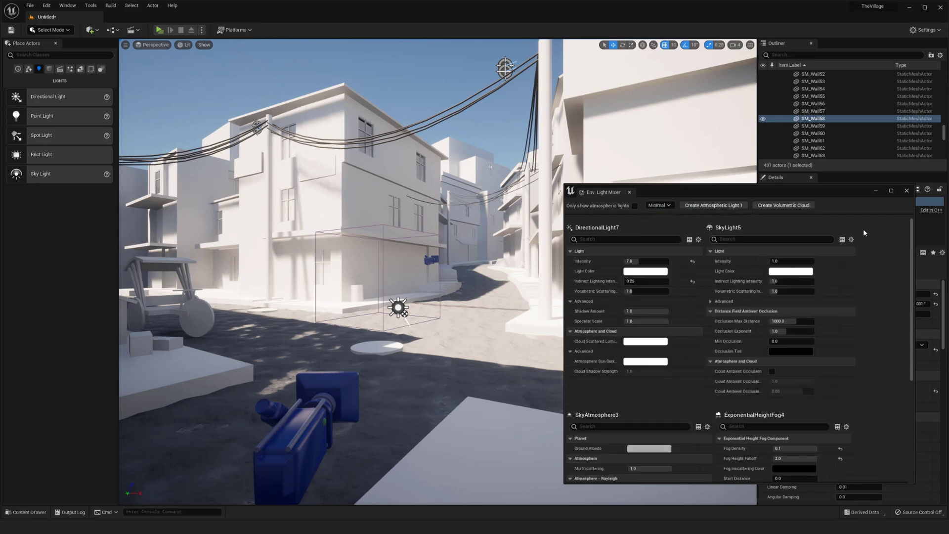
mouse_move(908, 230)
mouse_down()
mouse_move(918, 287)
mouse_move(916, 230)
mouse_up()
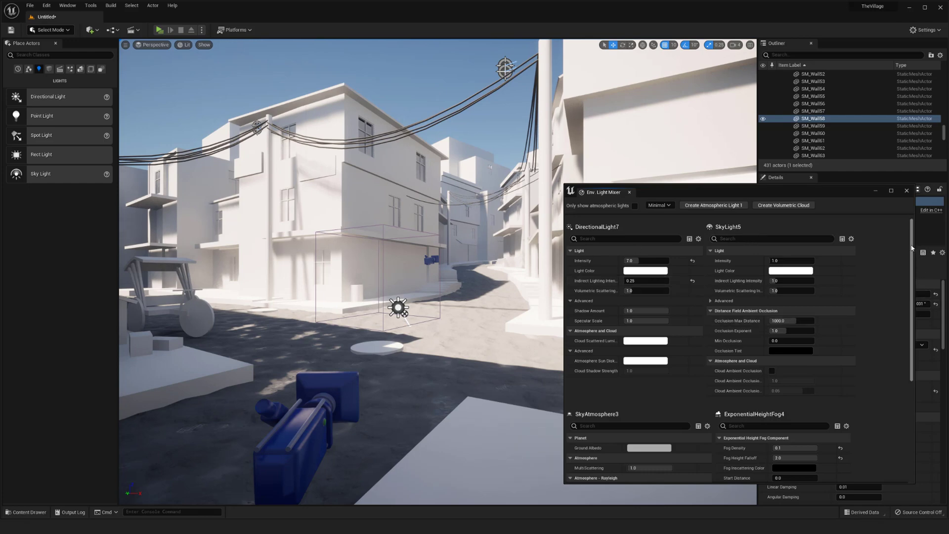
mouse_move(911, 248)
mouse_down()
mouse_move(915, 306)
mouse_move(917, 247)
mouse_up()
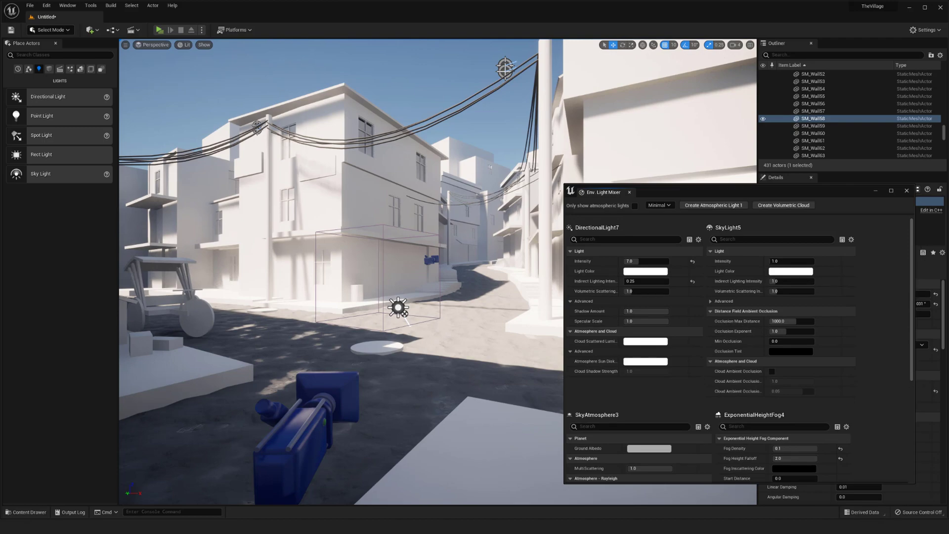